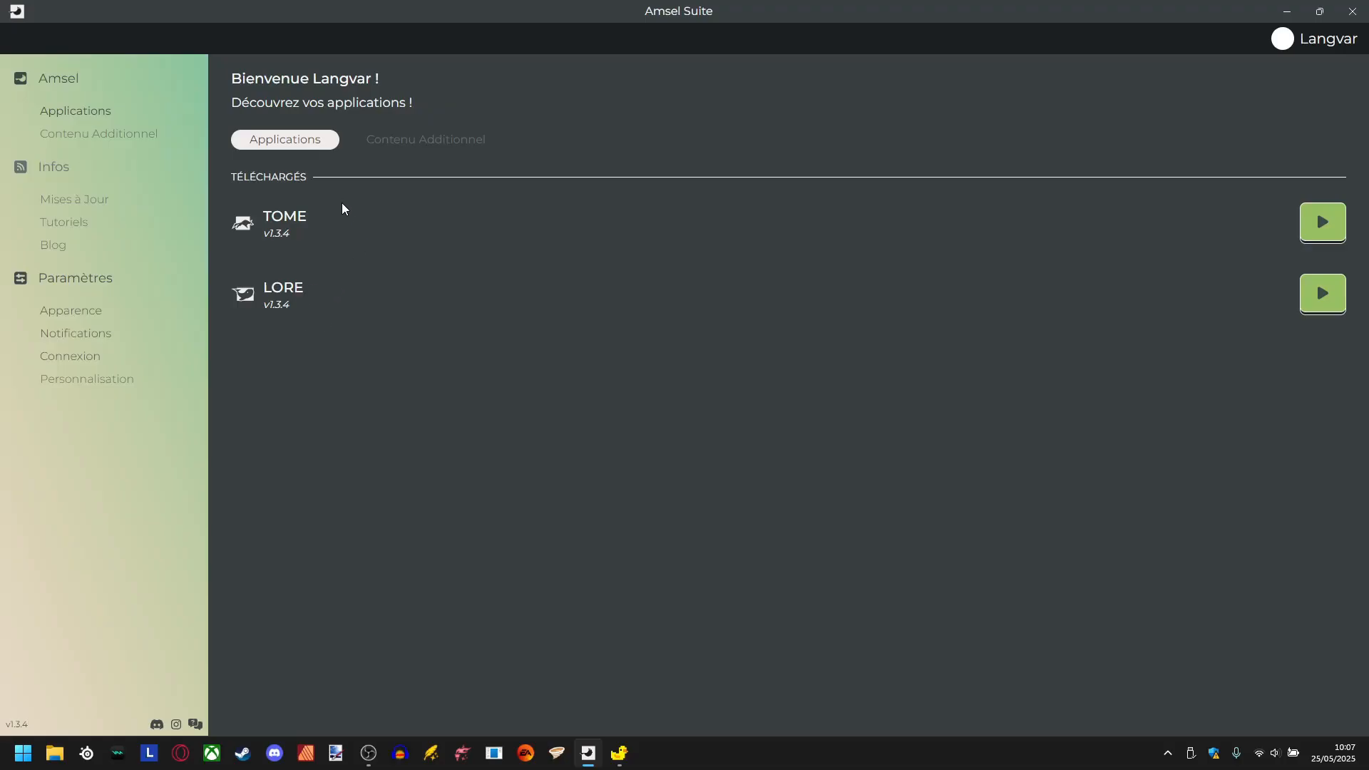
Launch Tome, open the campaign Titre de la Campagne and create a new map named Côte des Epées.
click(1322, 225)
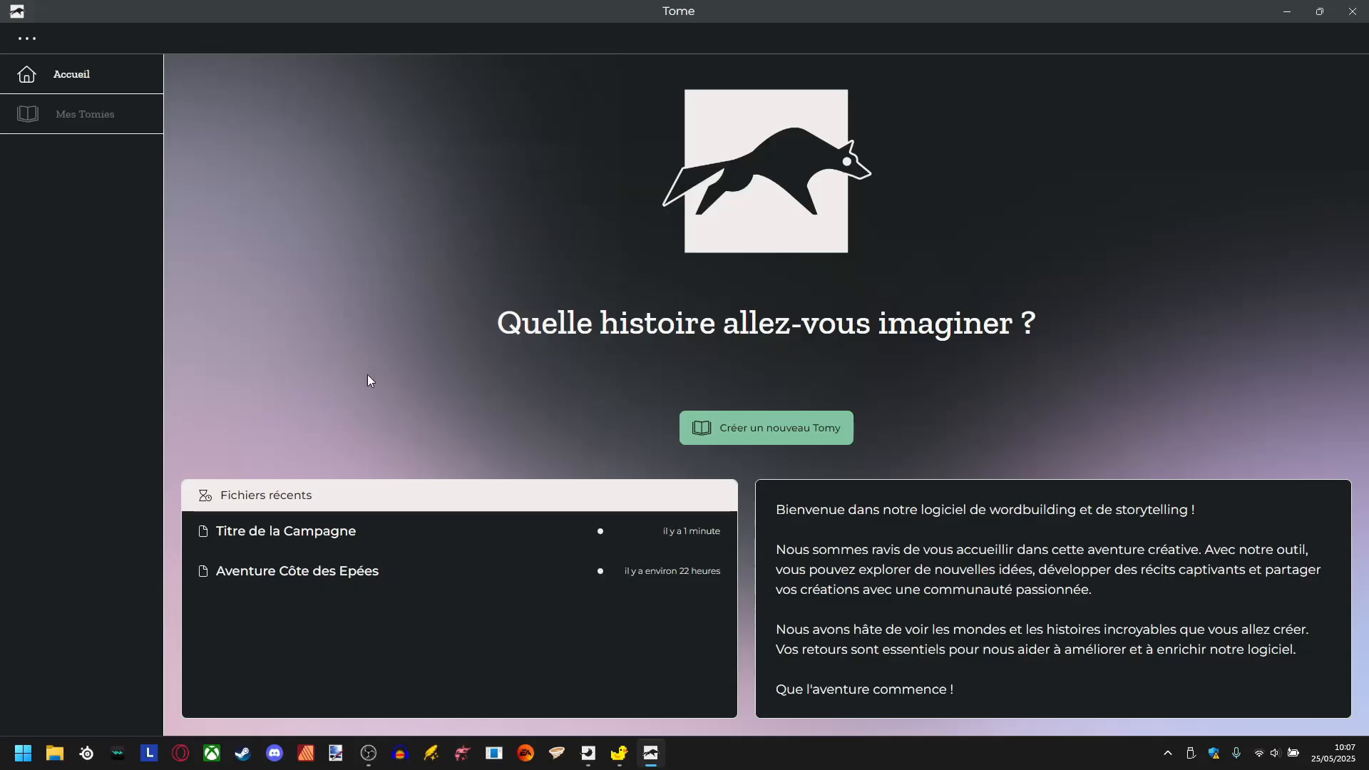
click(294, 535)
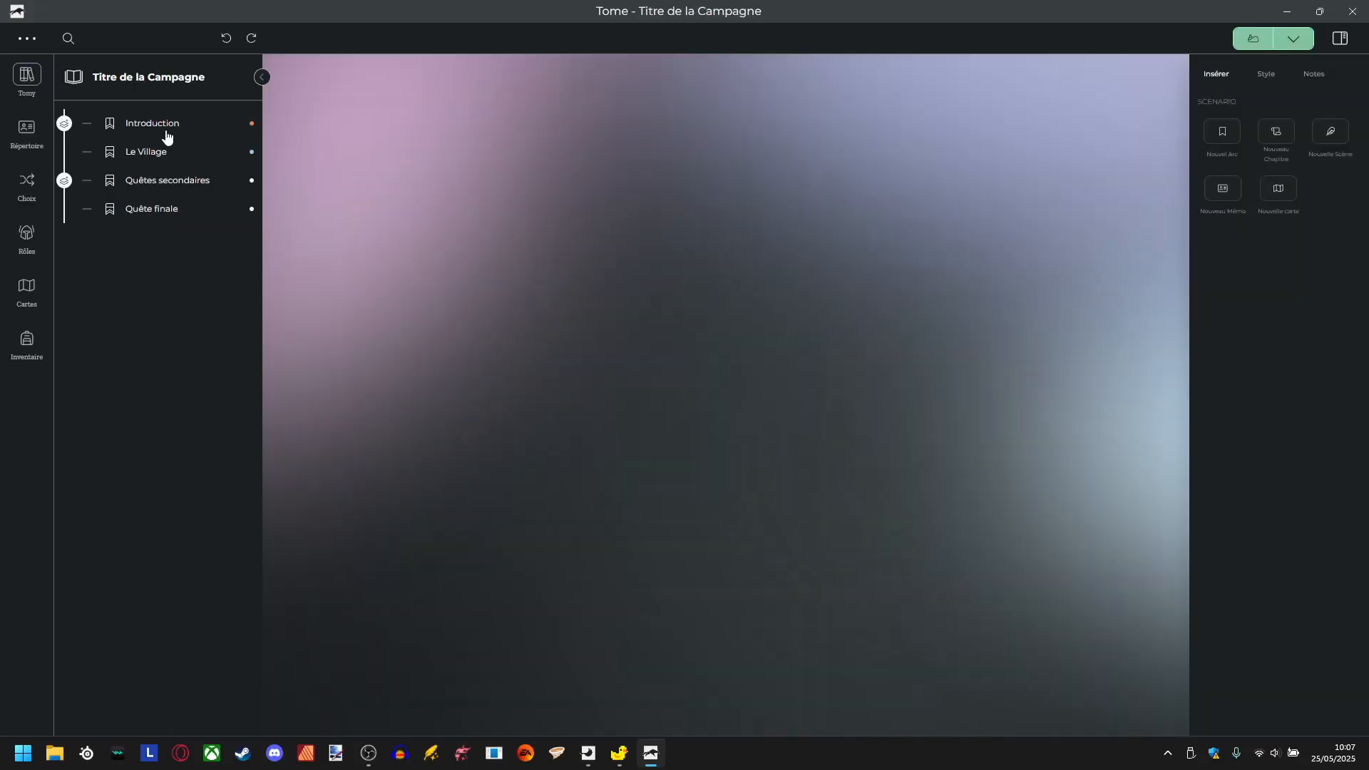
click(1278, 188)
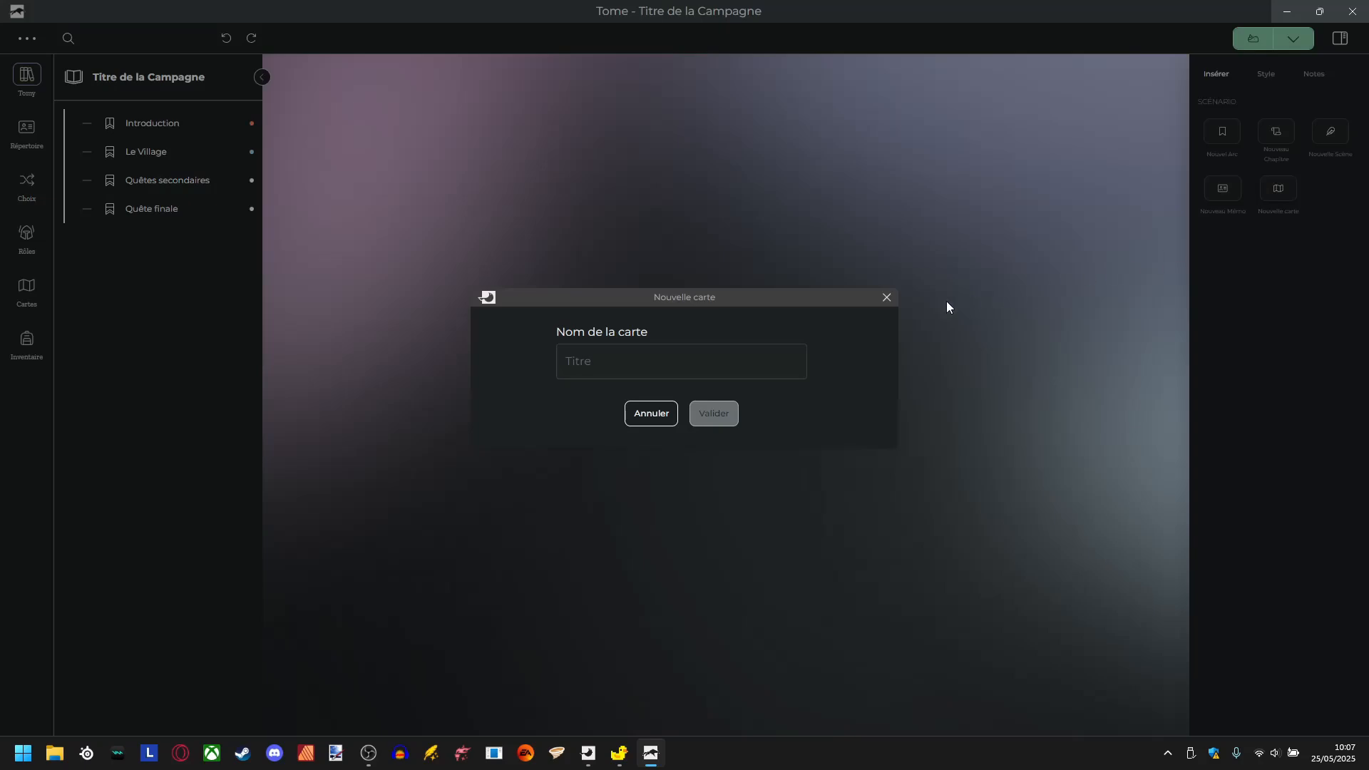
click(622, 352)
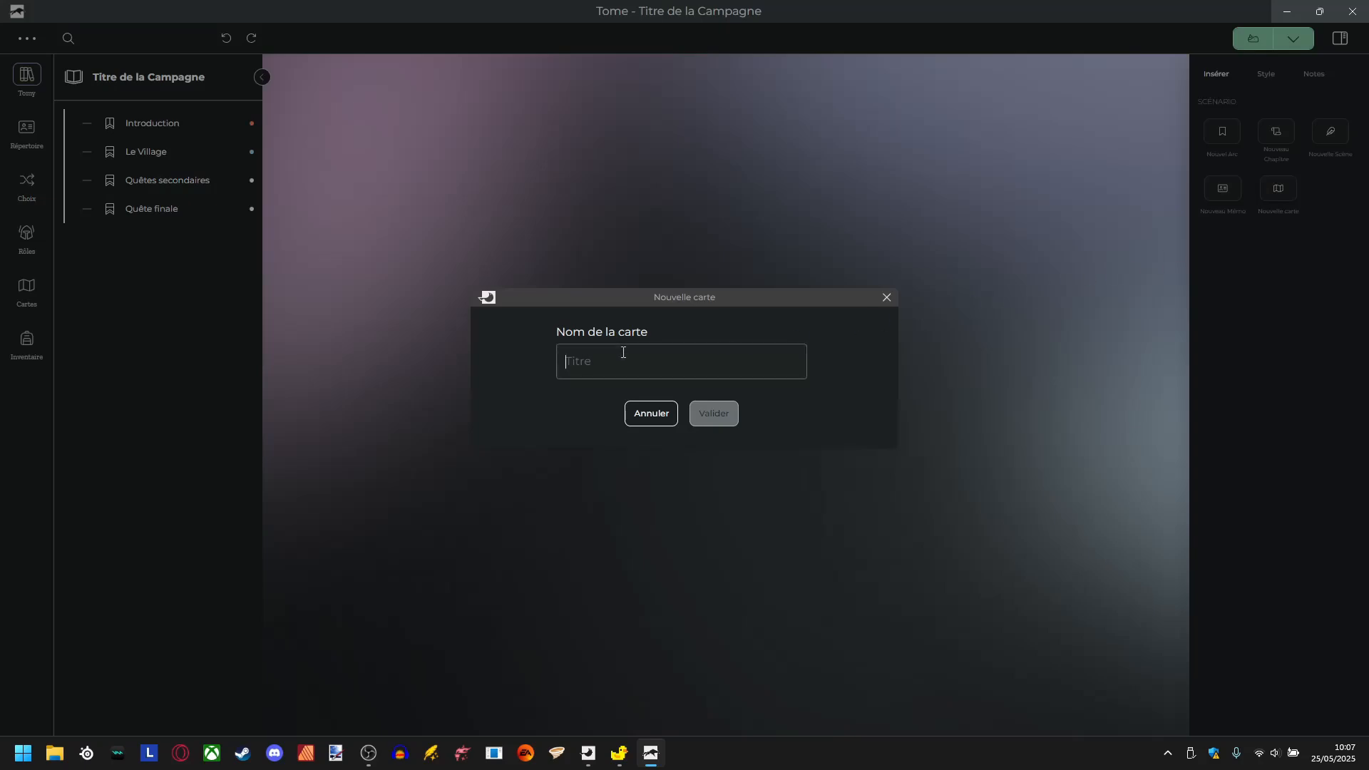
text(Côte d)
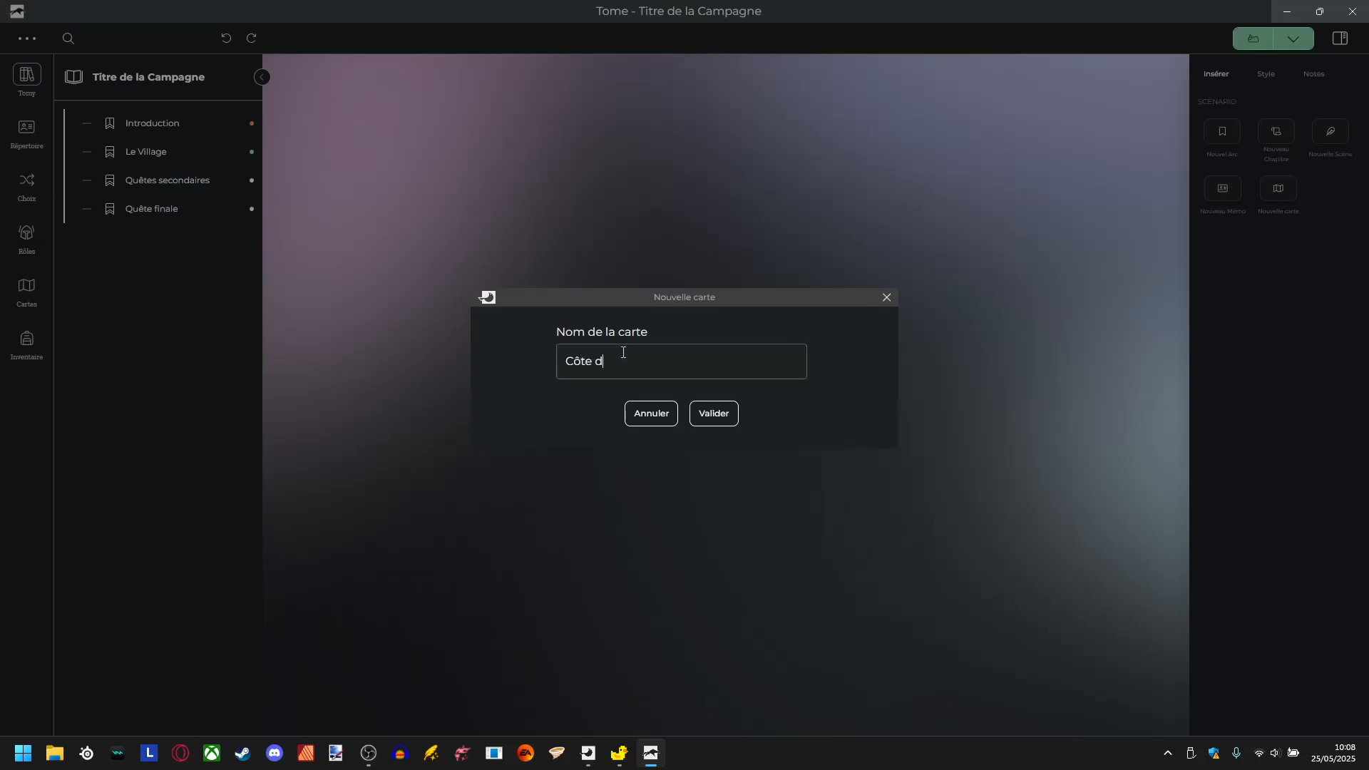
text(es Épées)
click(712, 426)
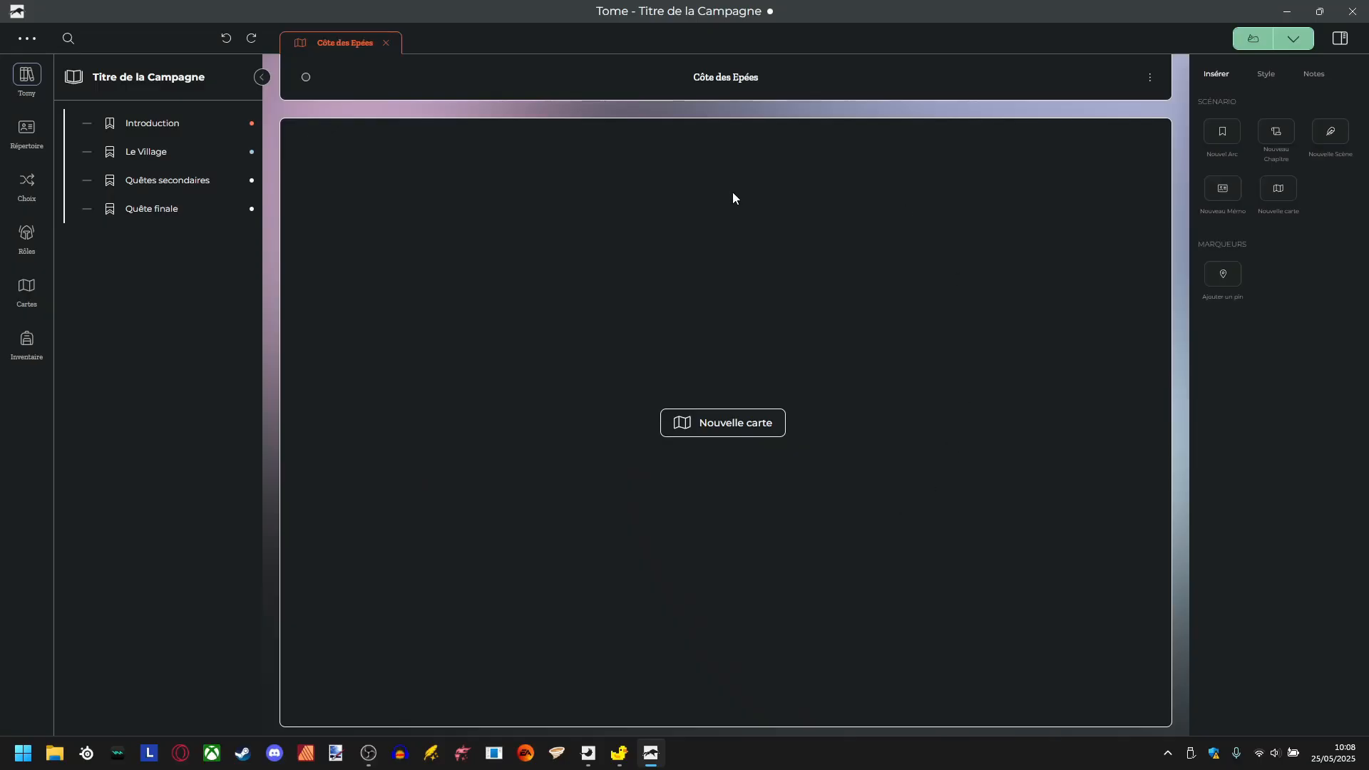
Set the coastal map image from the Illustration de quête inventory folder as the background of the Côte des Epées map.
click(713, 438)
click(263, 228)
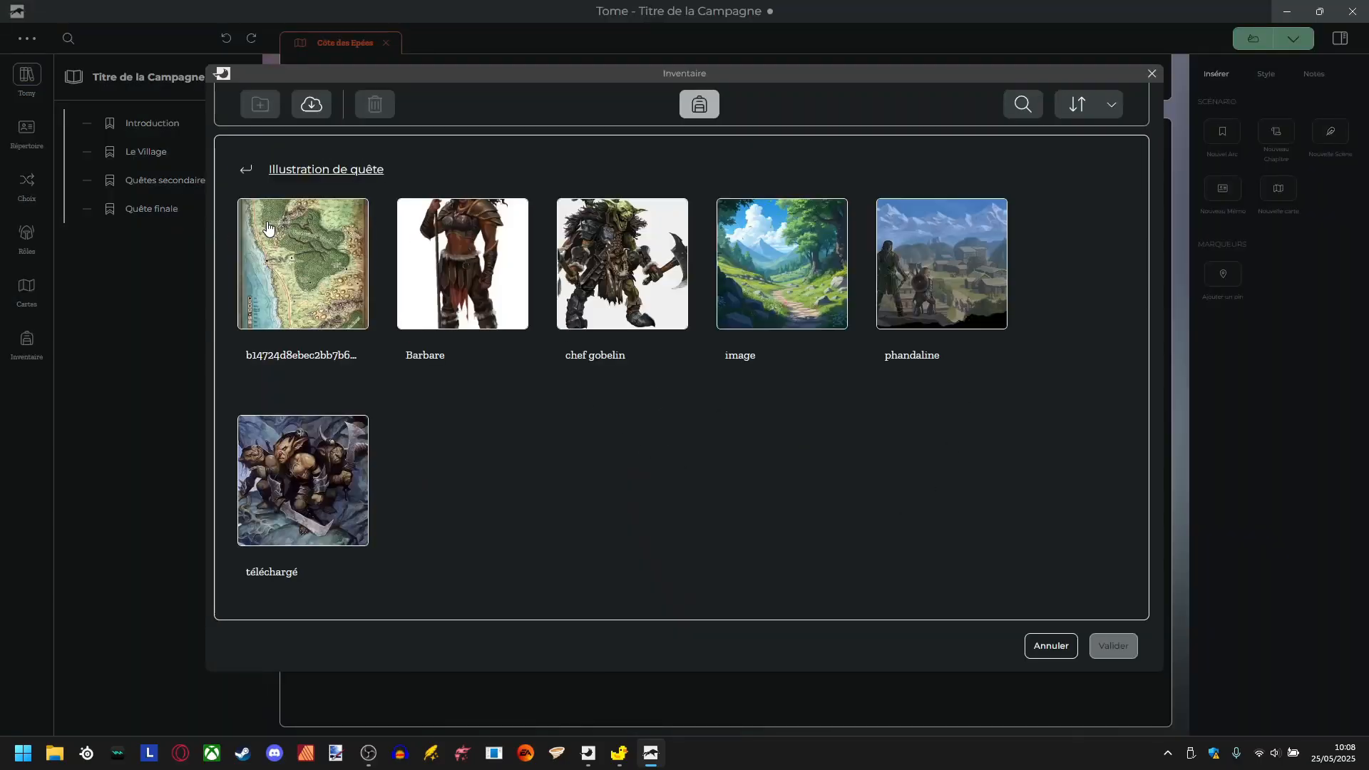
click(373, 319)
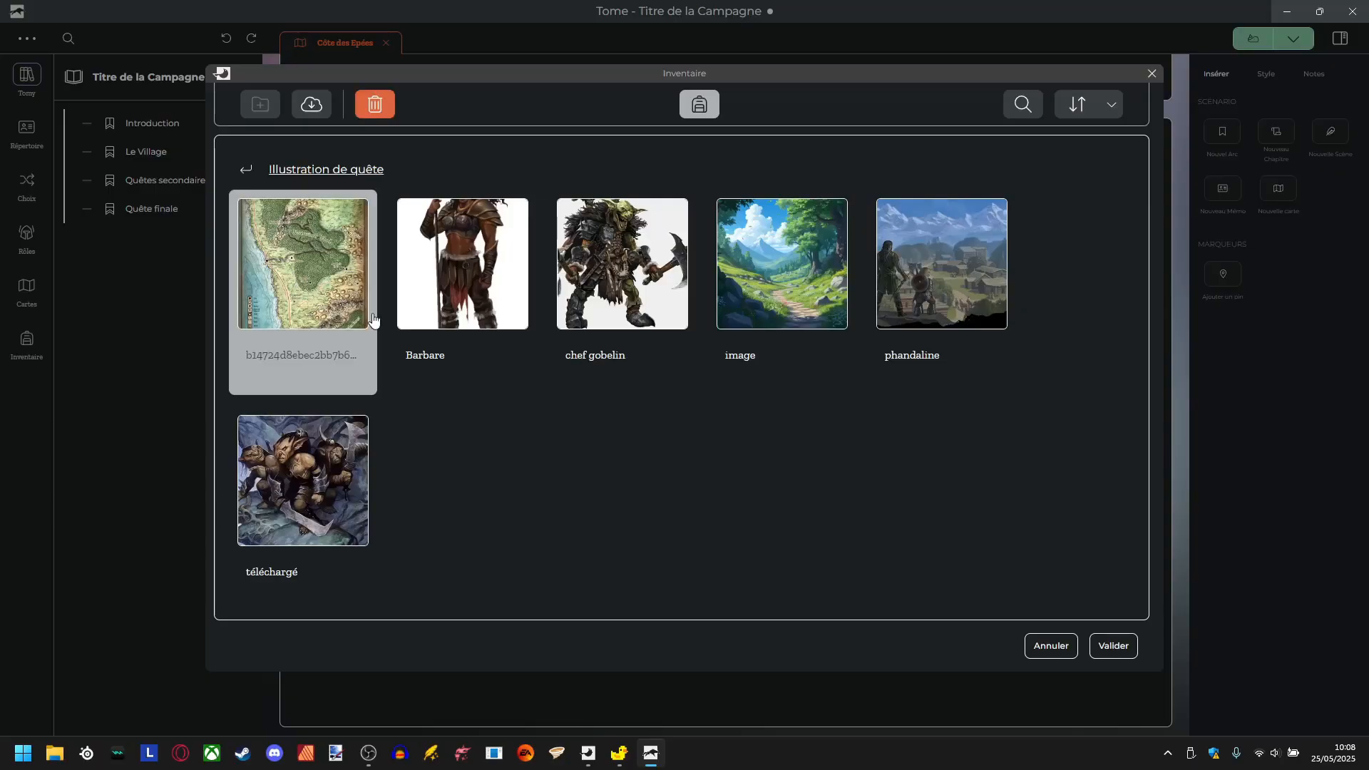
click(1101, 656)
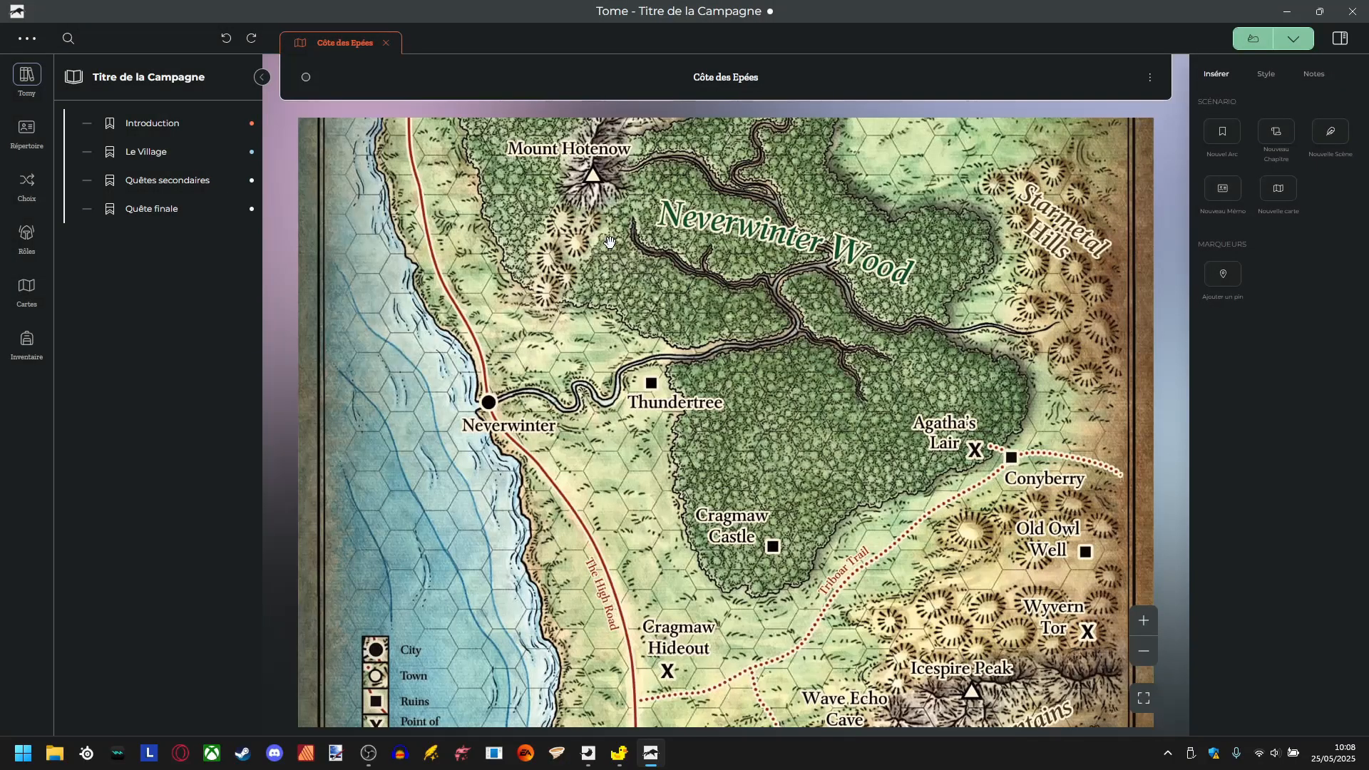
Place a pin on Phandalin on the map and colour it grey.
scroll(683, 563, down, 5)
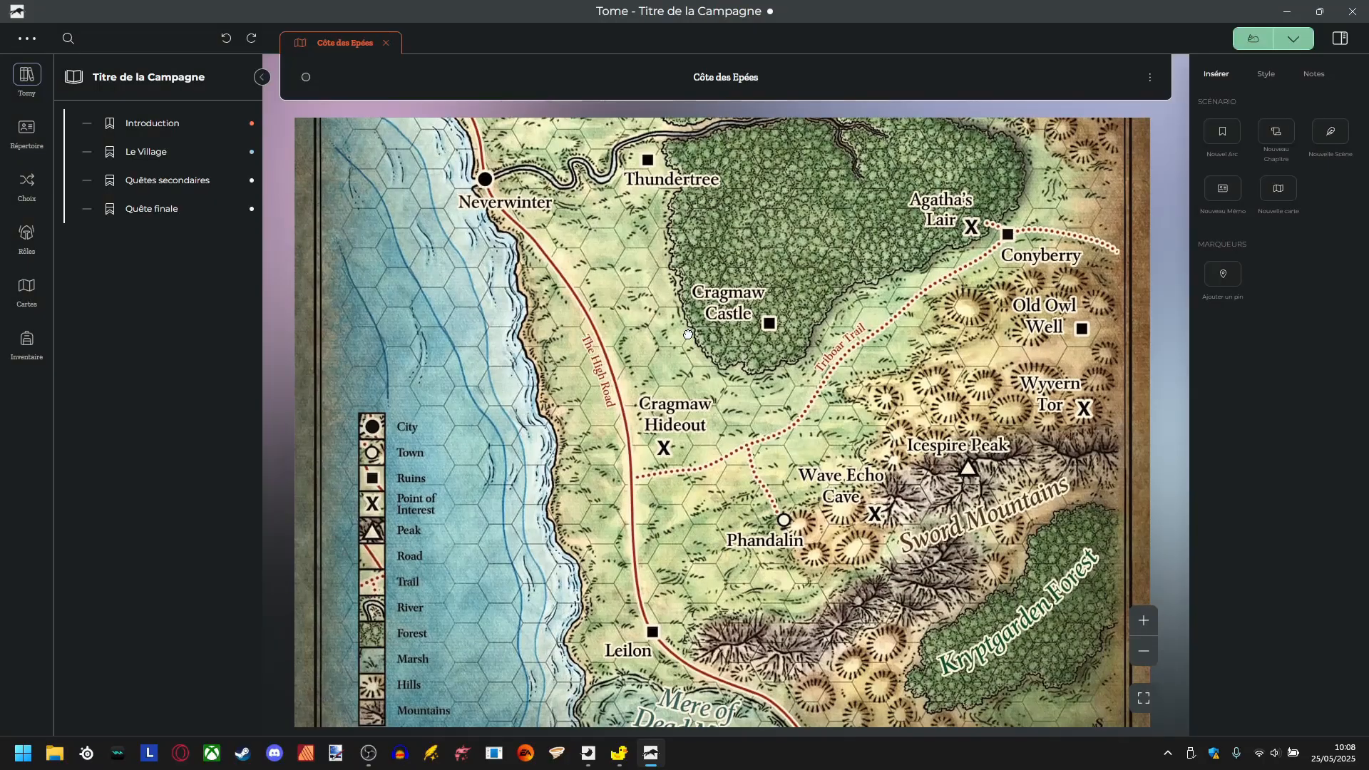
mouse_move(702, 486)
mouse_down()
mouse_move(703, 411)
mouse_move(695, 482)
mouse_up()
drag(682, 231, 677, 289)
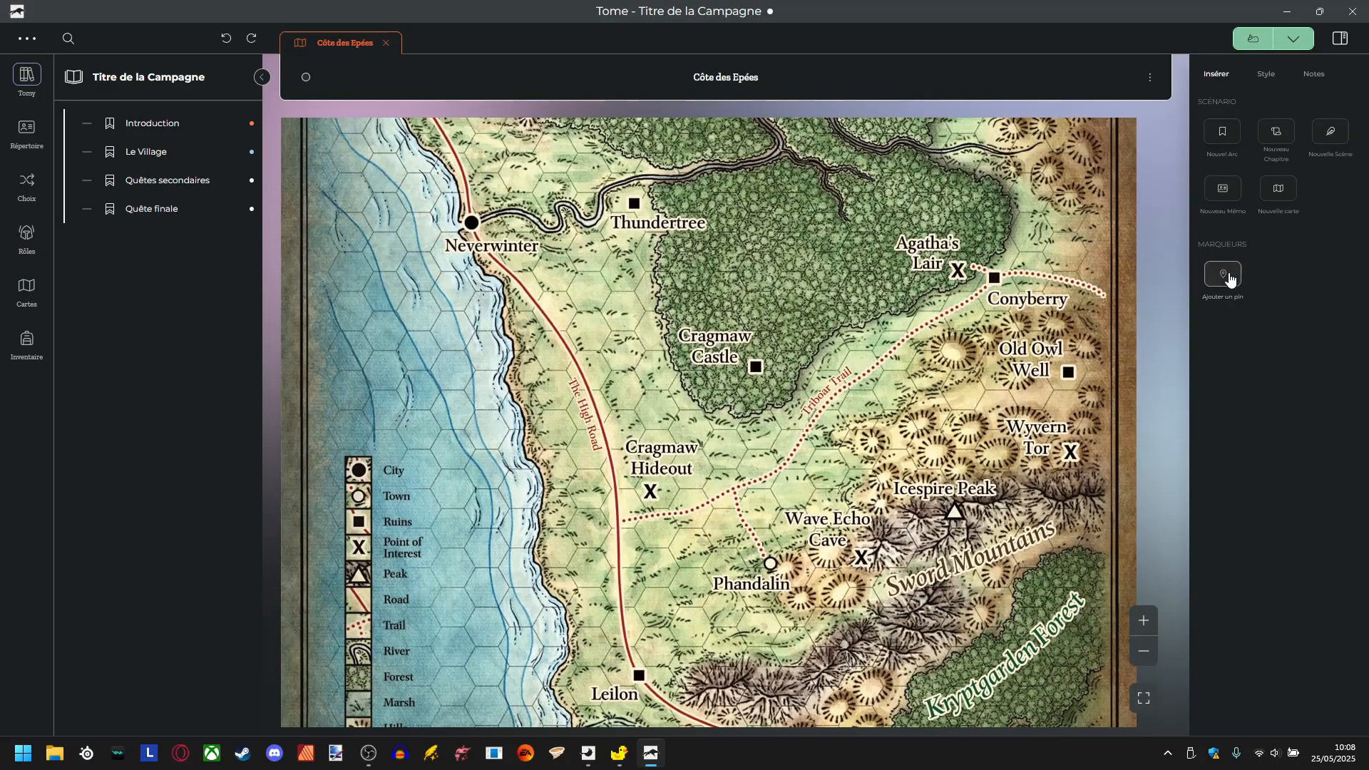
click(769, 563)
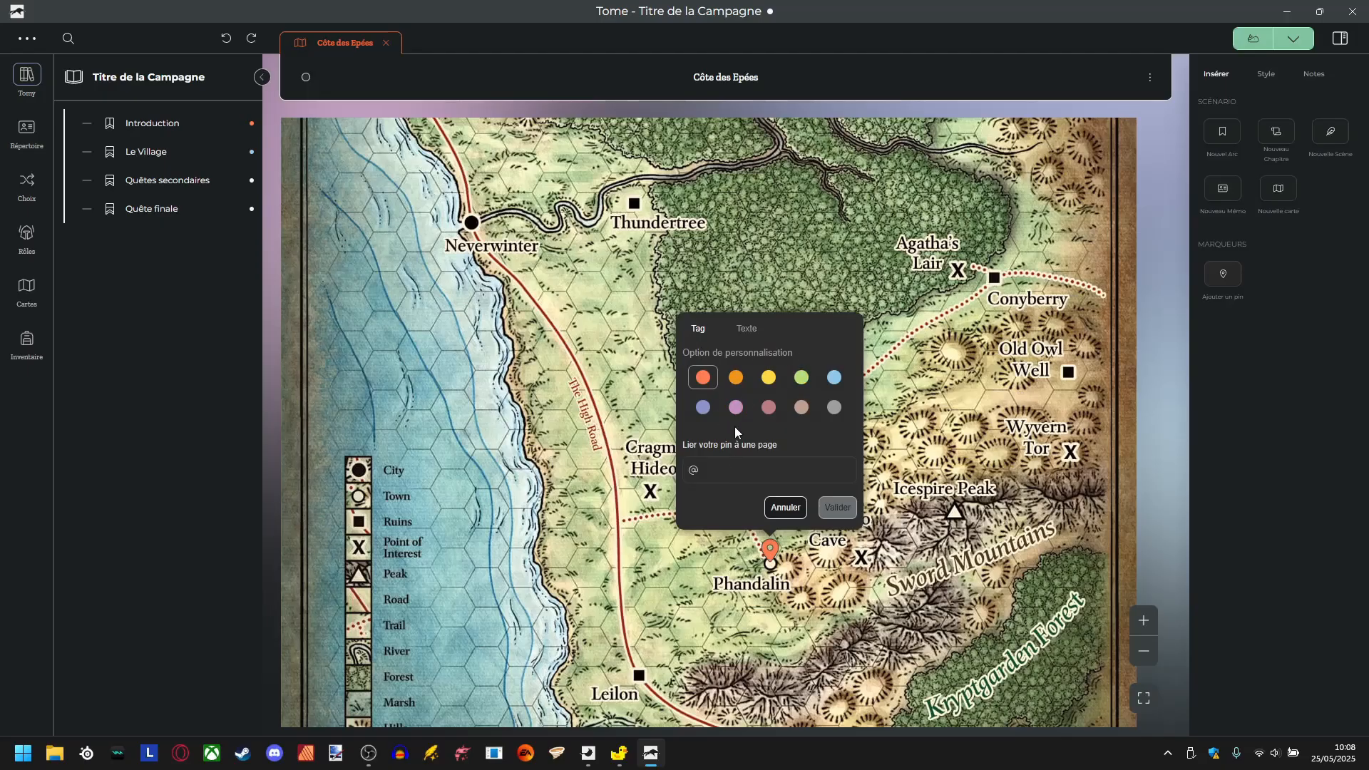
click(735, 377)
click(769, 376)
click(799, 378)
click(834, 376)
click(834, 407)
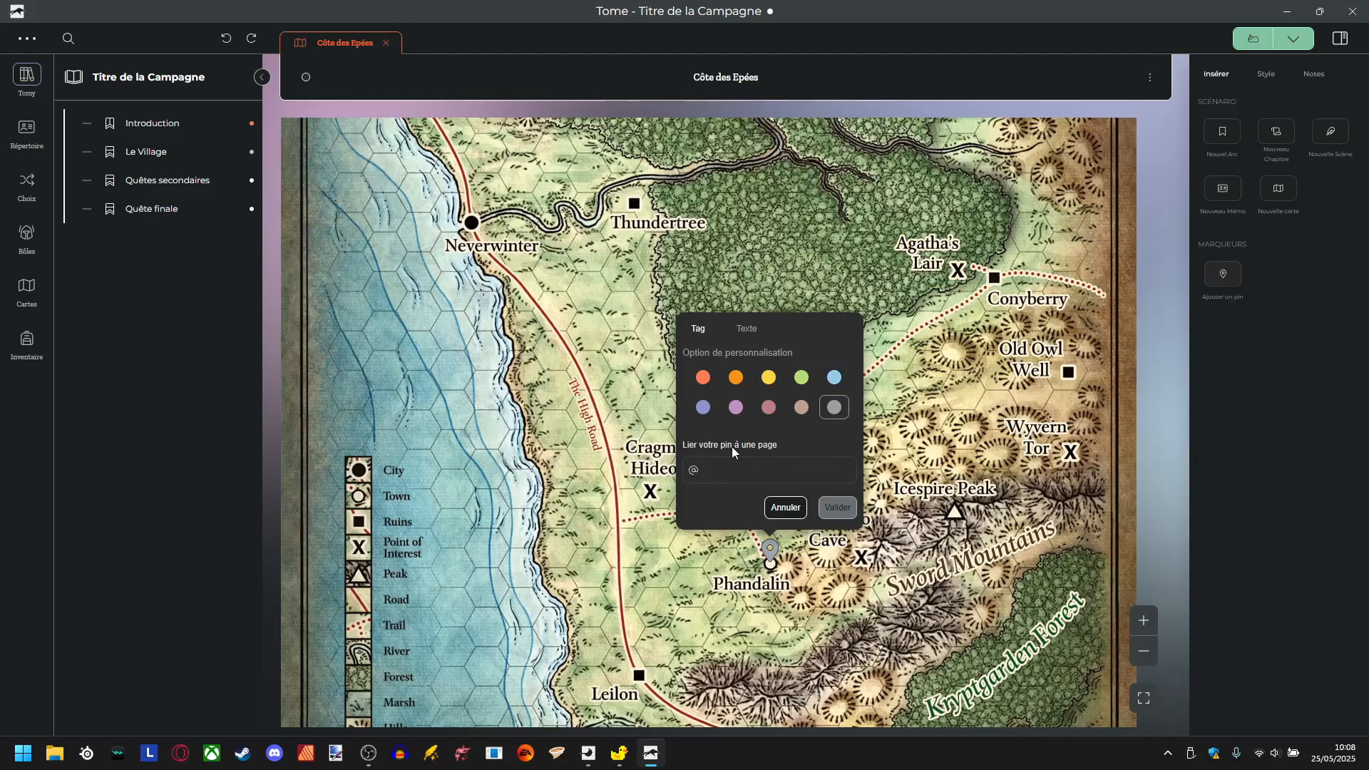
Link the Phandalin pin to the page Le Village and validate it.
click(757, 472)
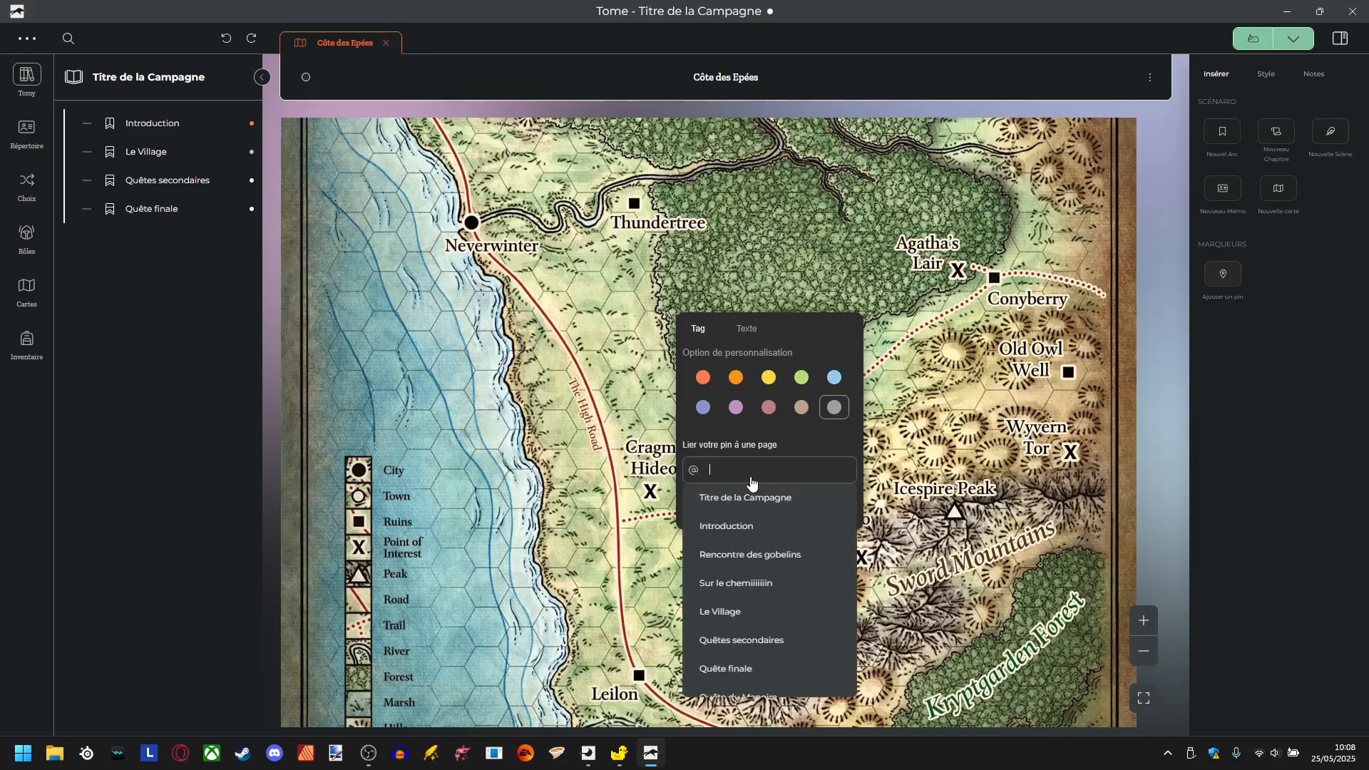
click(738, 627)
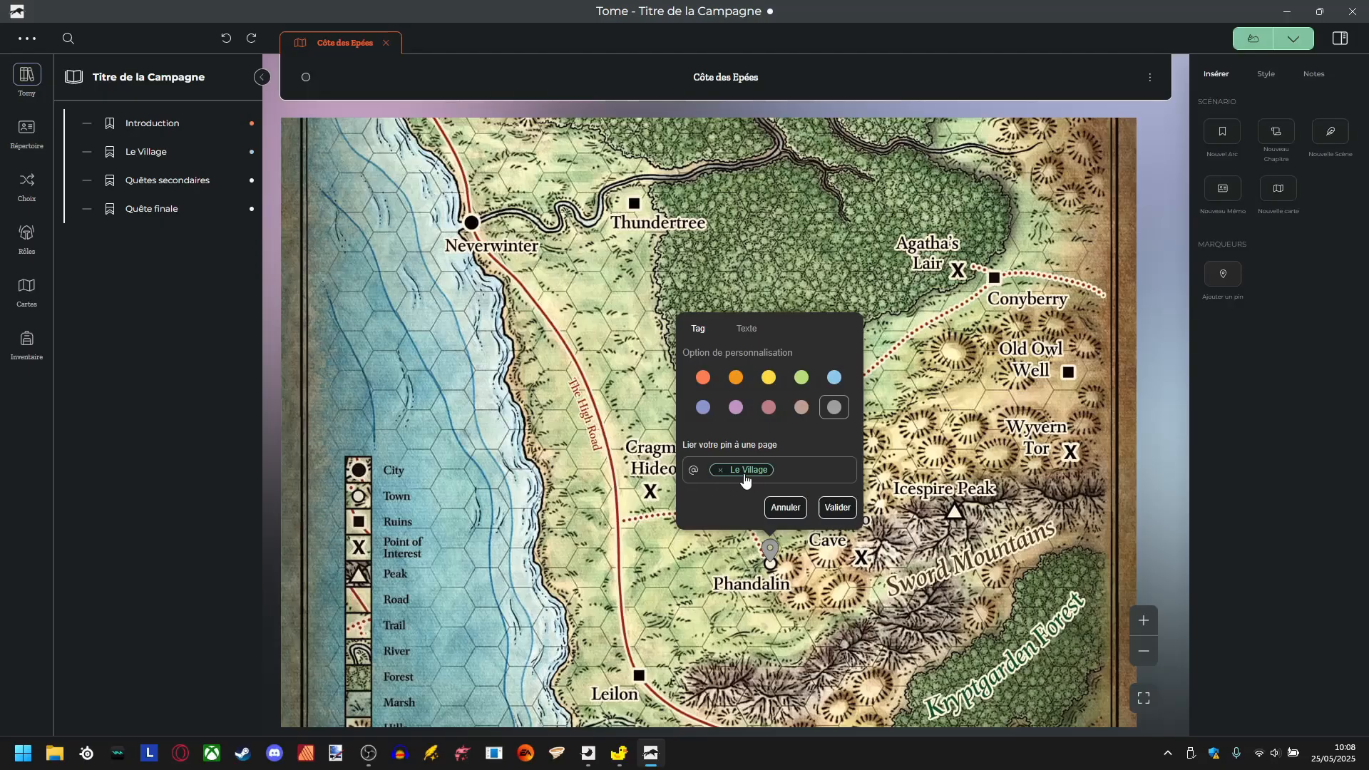
click(837, 507)
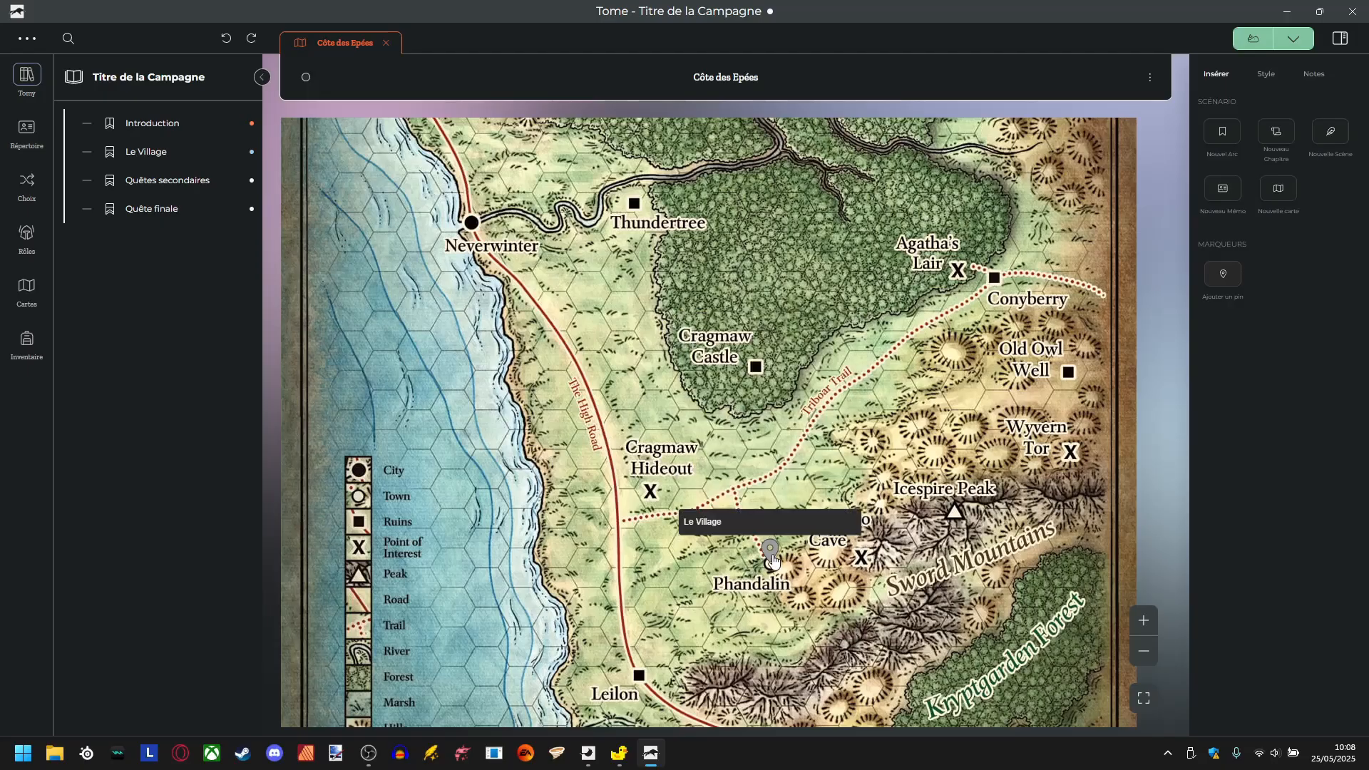
Open the Le Village page through the link on the Phandalin pin, and close that page again.
click(772, 560)
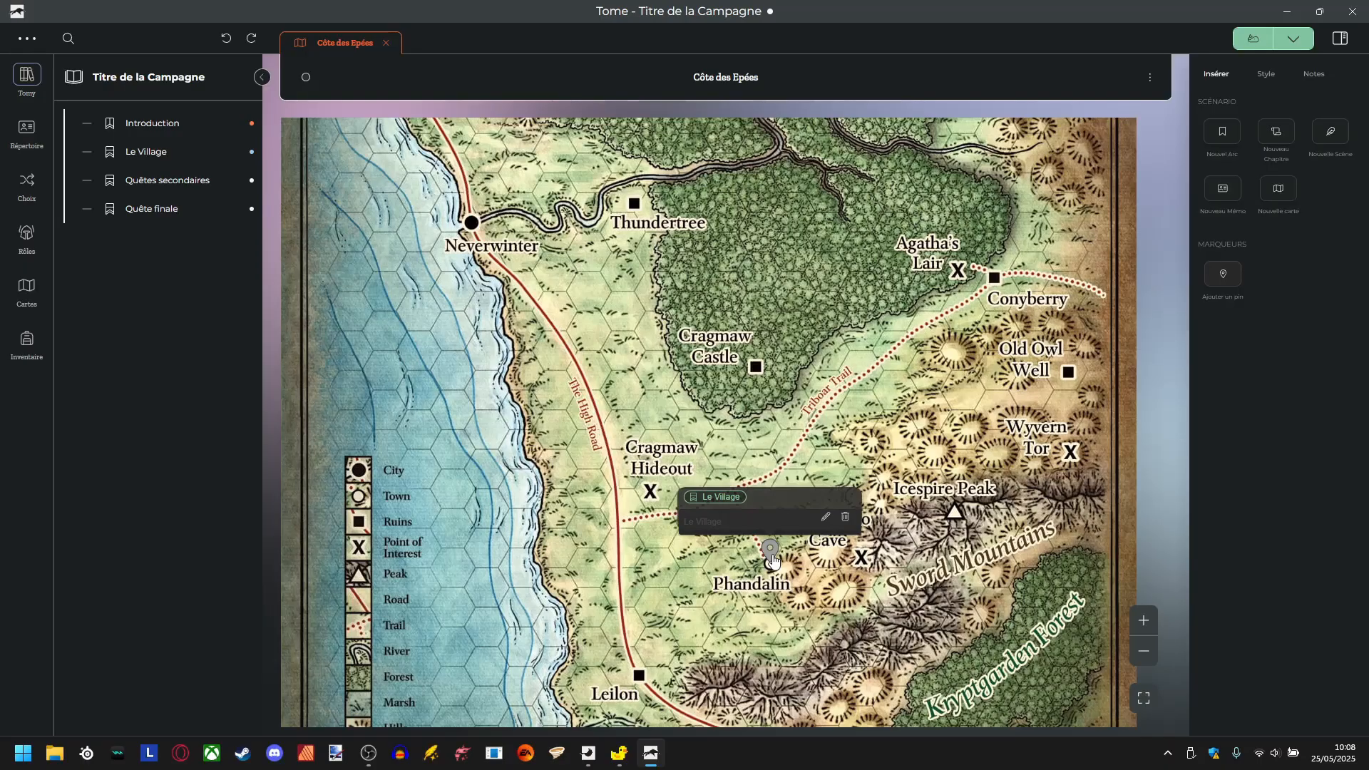
click(720, 498)
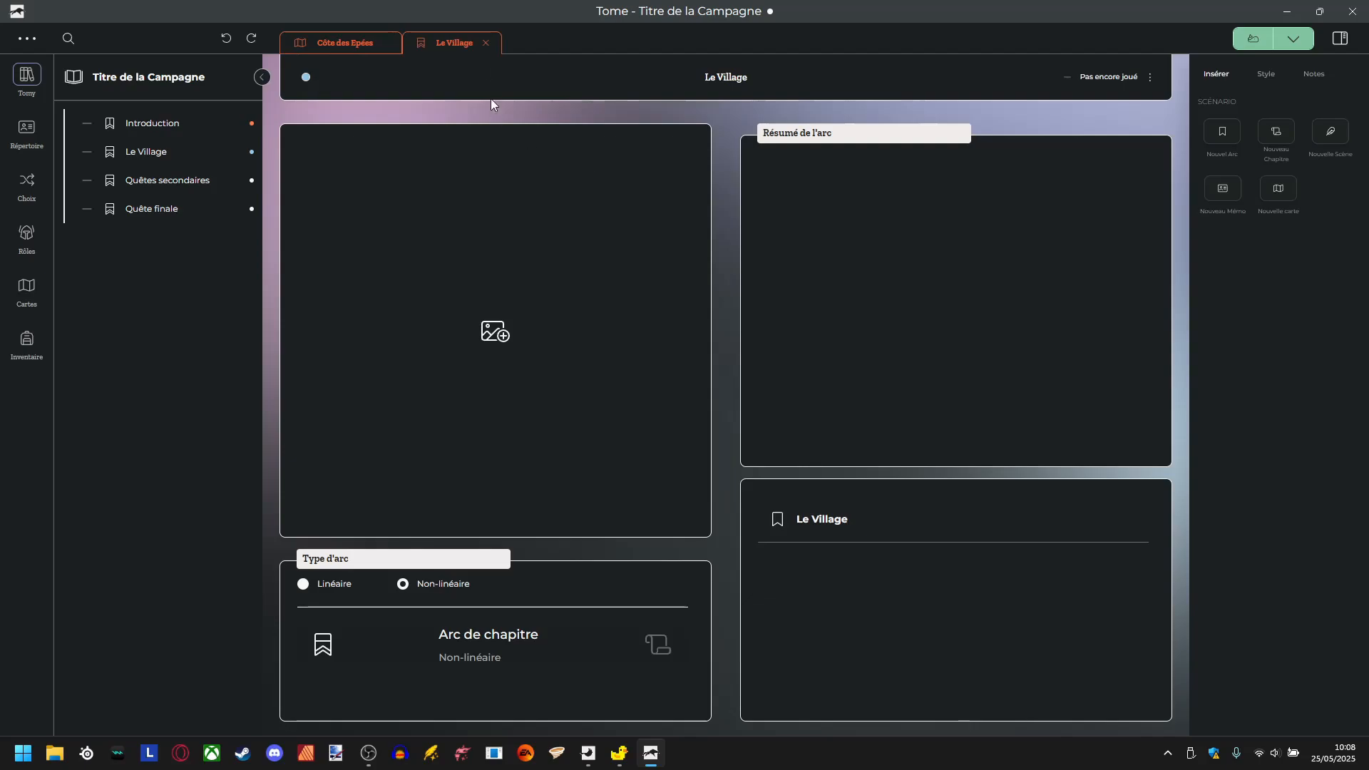
click(486, 43)
Edit the Phandalin pin, changing it to a text pin with the light fill style and the ear icon.
click(770, 554)
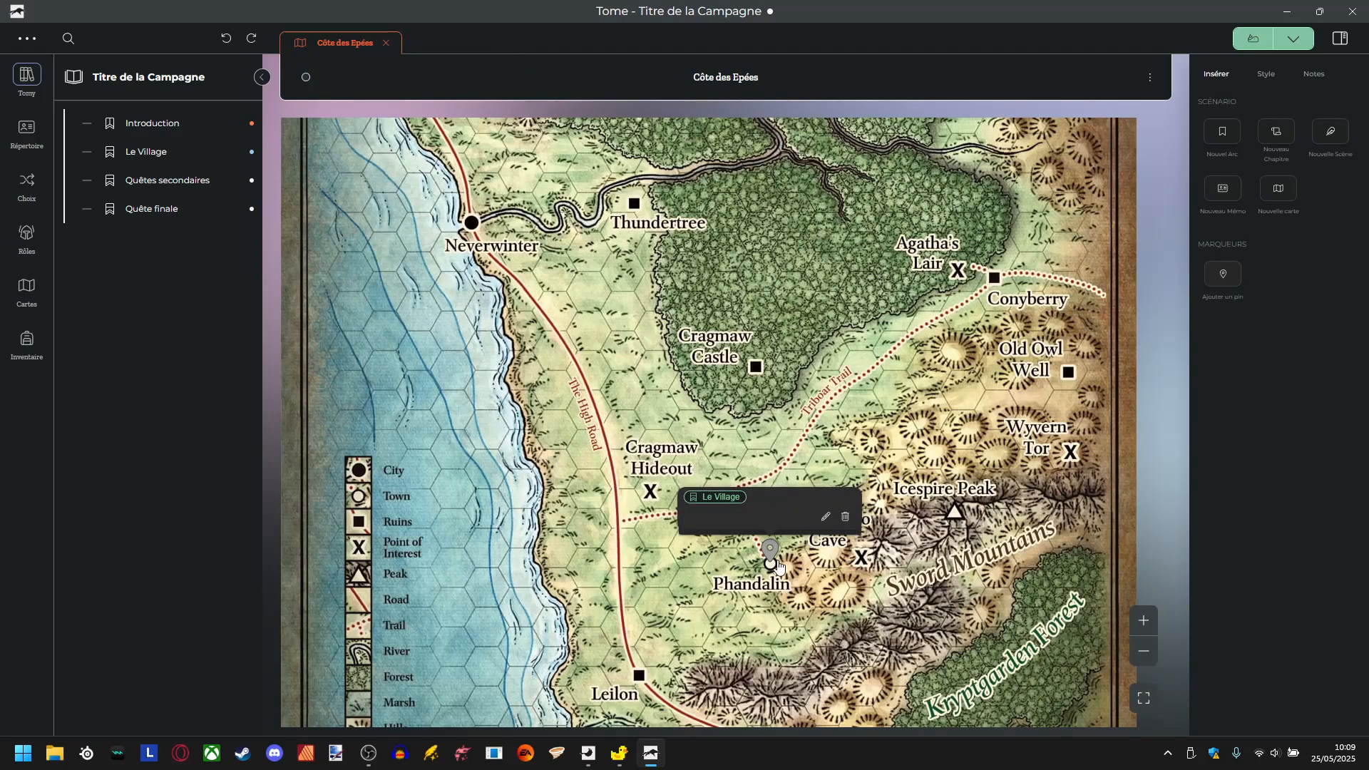
click(826, 519)
click(747, 330)
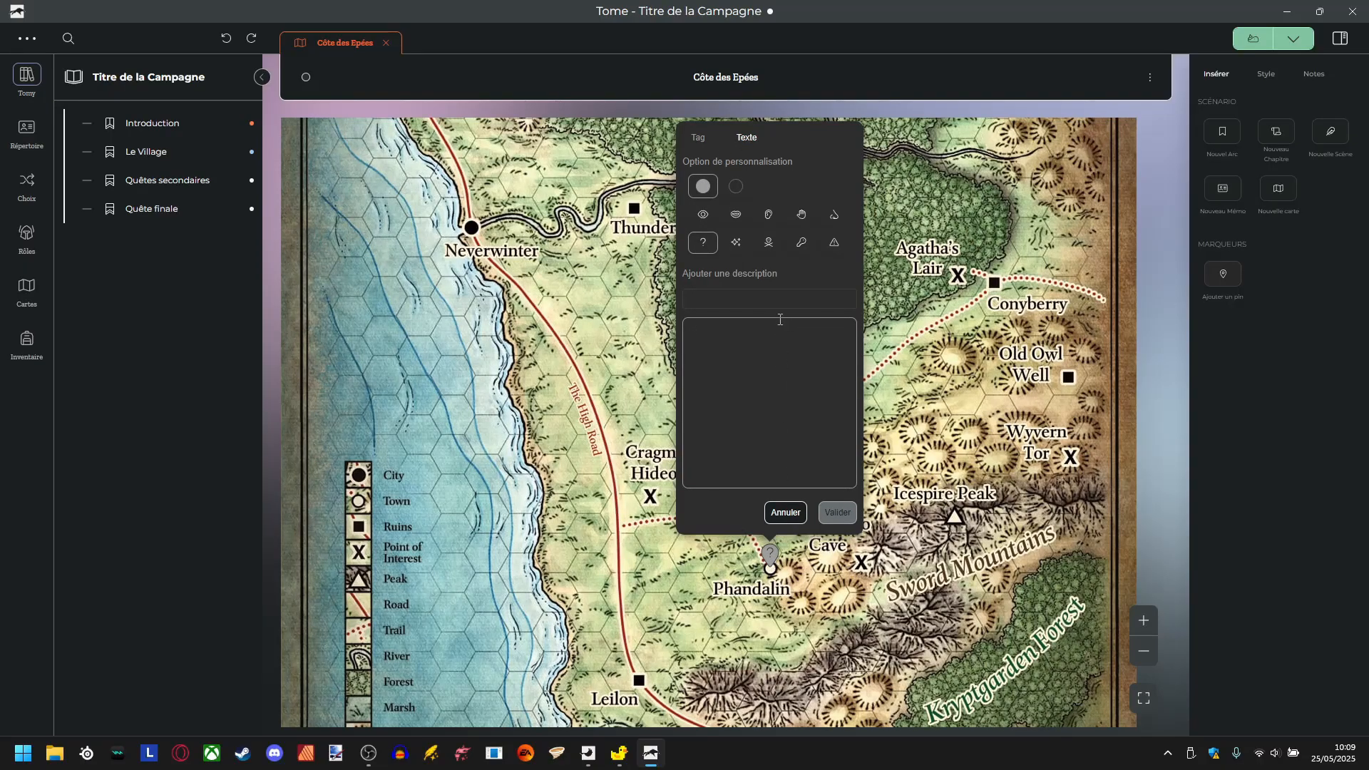
click(738, 186)
click(701, 187)
click(714, 218)
click(833, 217)
click(833, 242)
click(801, 242)
click(769, 242)
click(769, 221)
Give the Phandalin text pin the title Rumeurs and the description Surcière, and validate it.
click(749, 304)
text(Rumeurs)
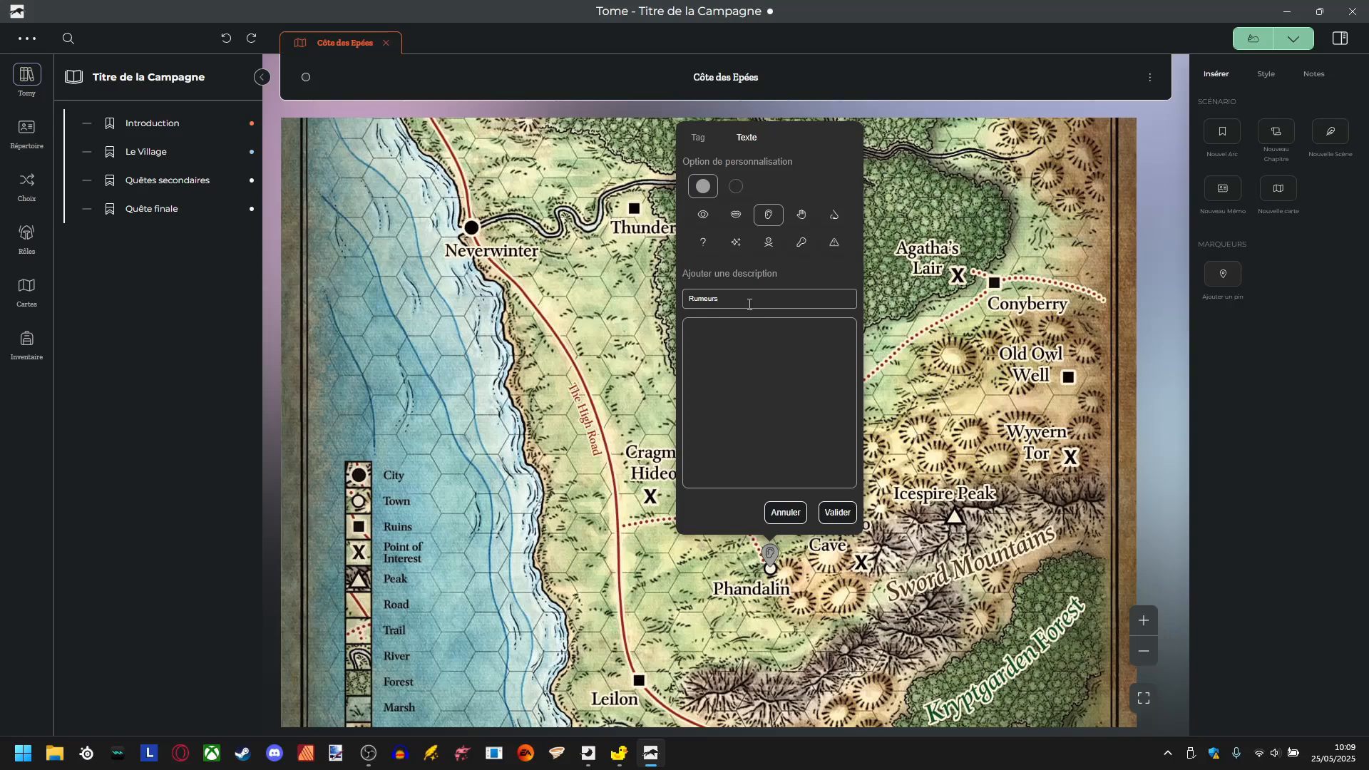
click(753, 331)
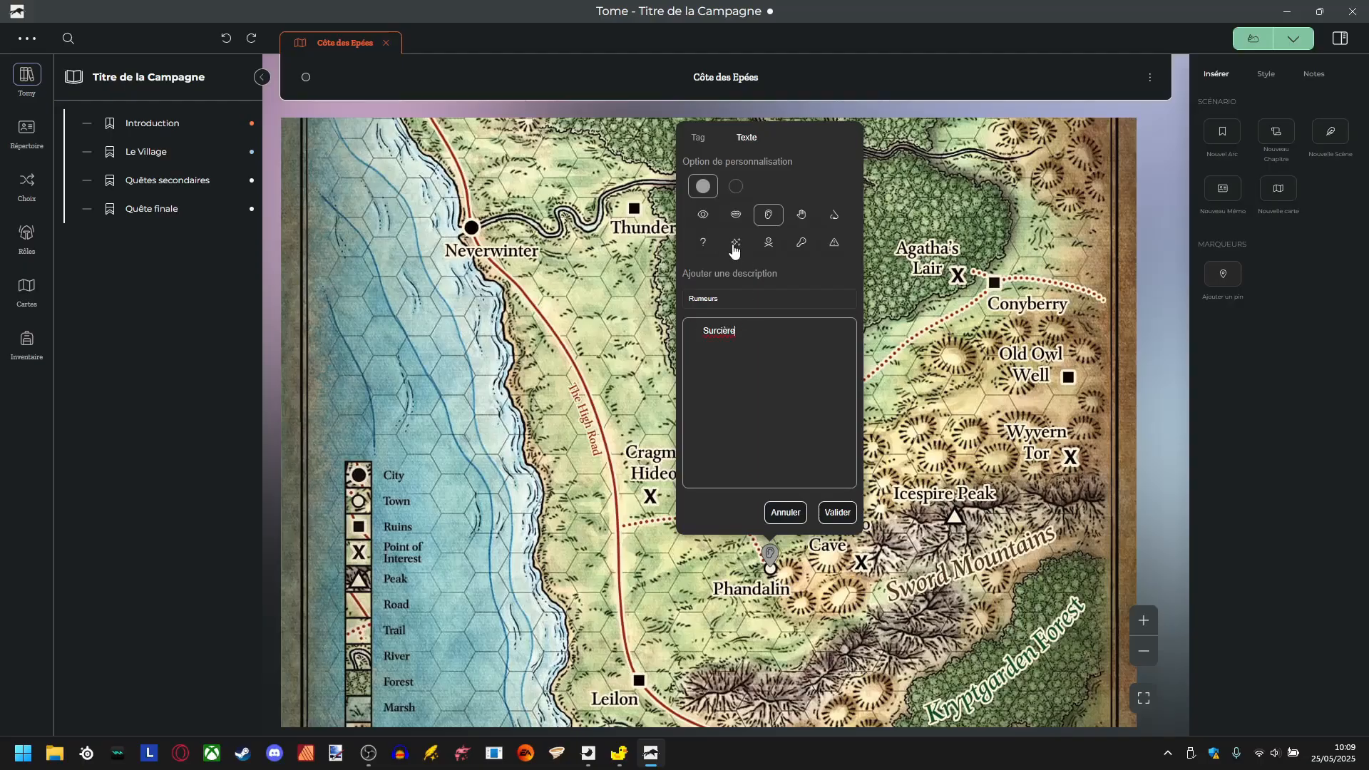
click(900, 329)
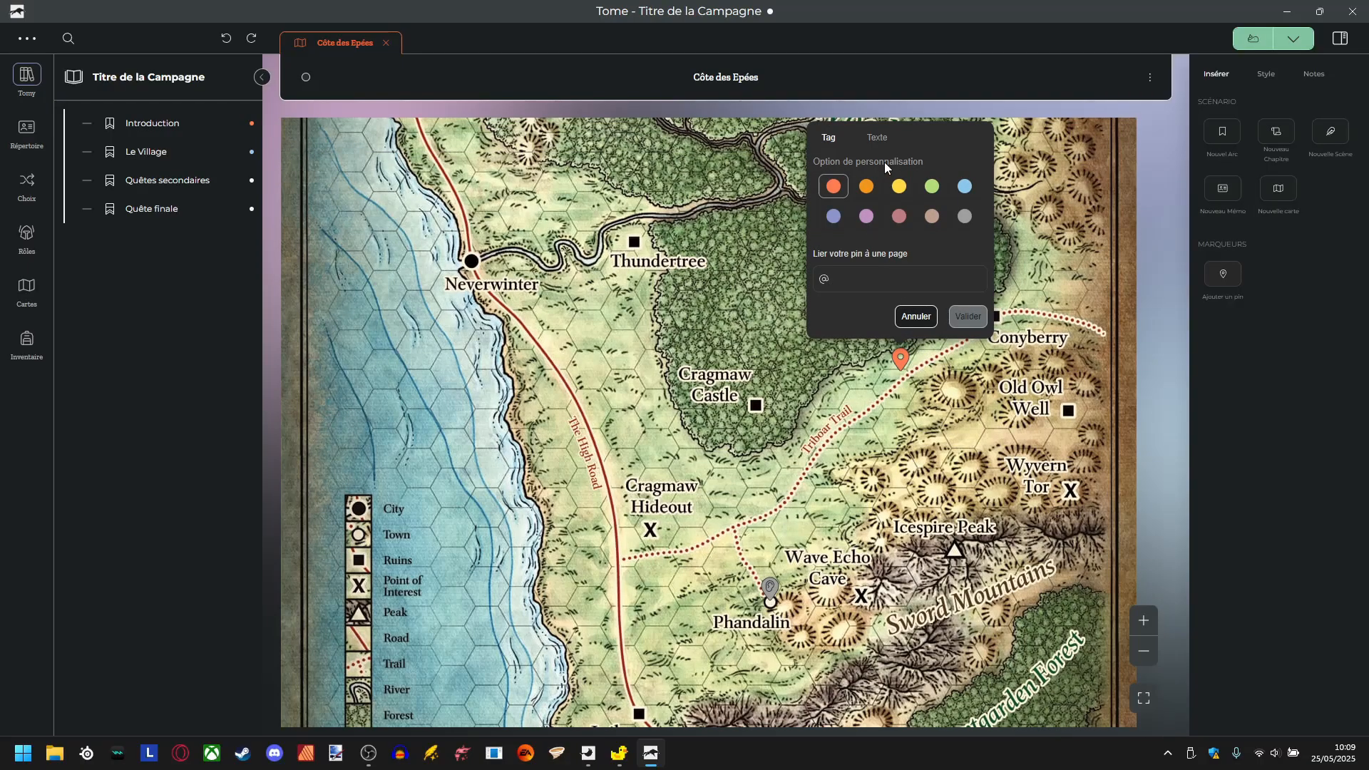
click(877, 137)
click(872, 305)
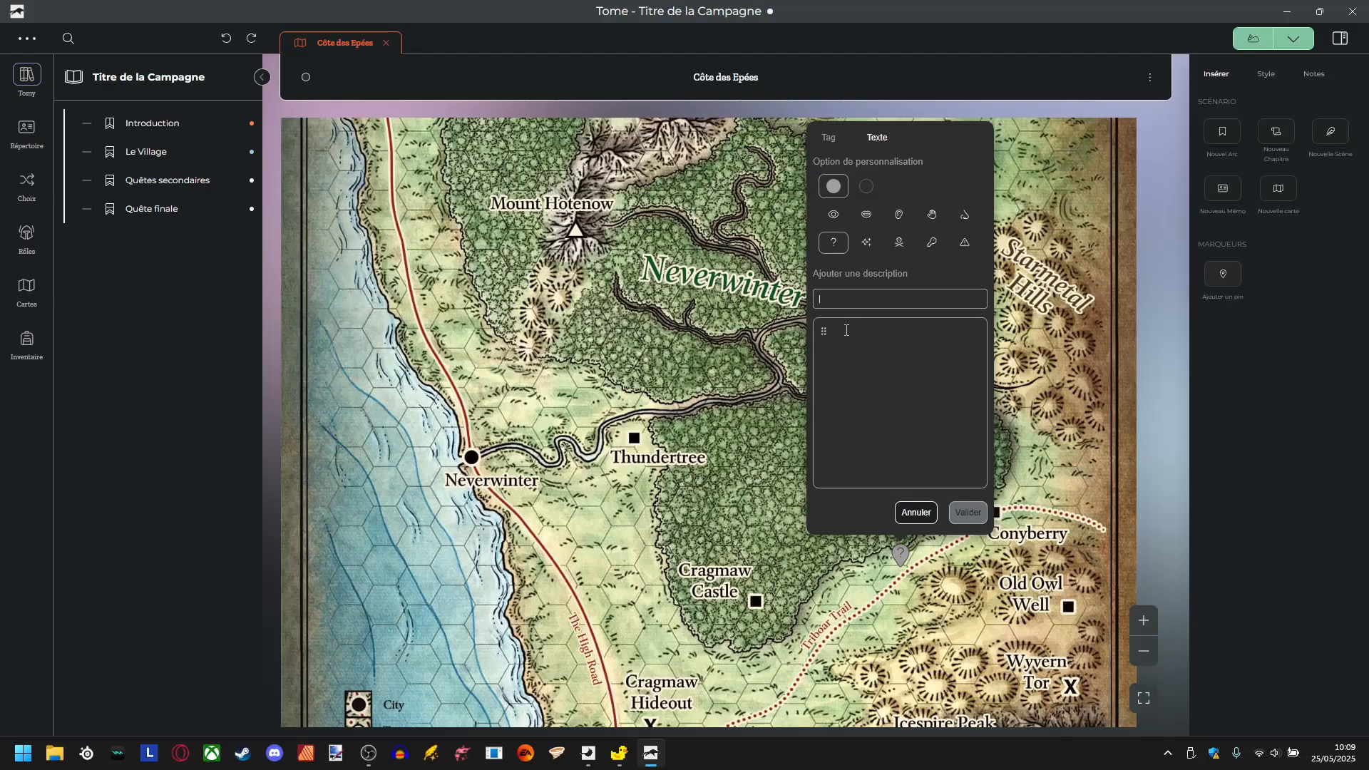
click(881, 376)
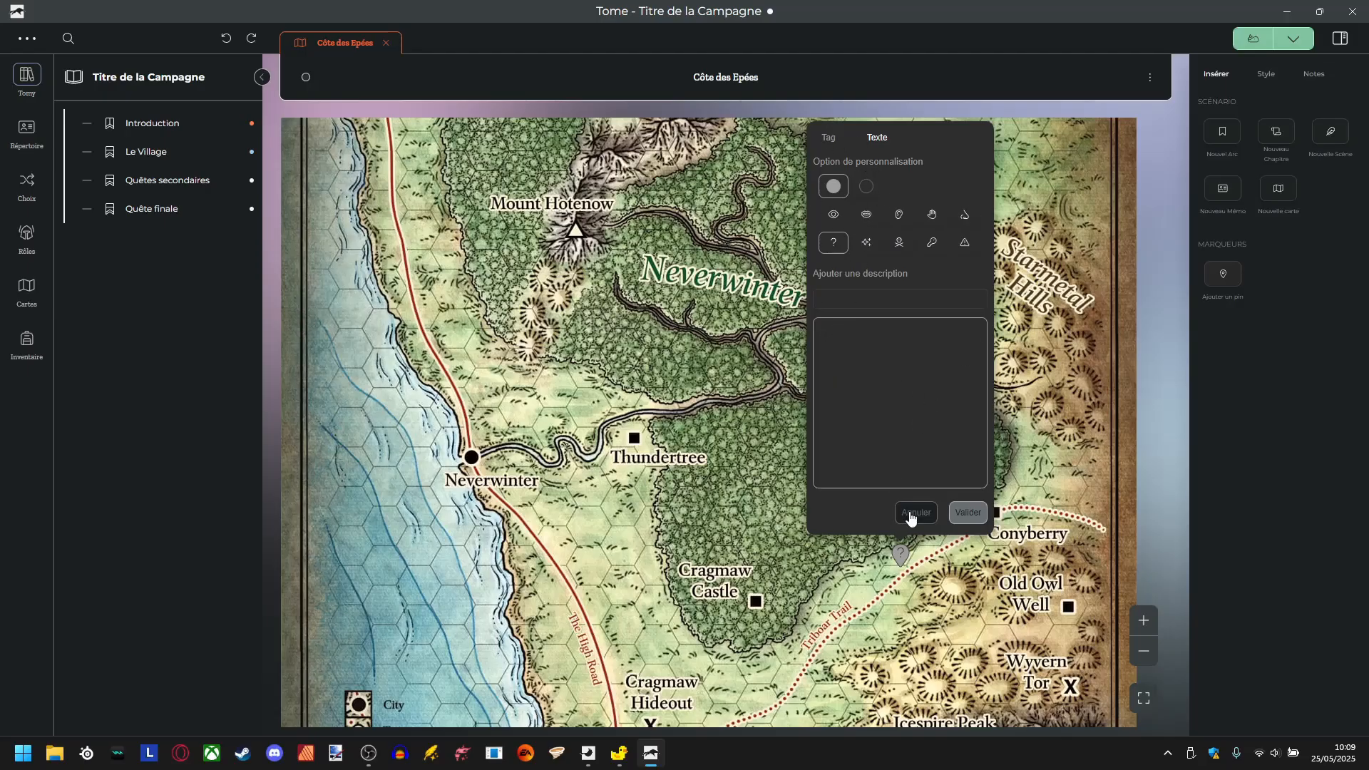
click(910, 513)
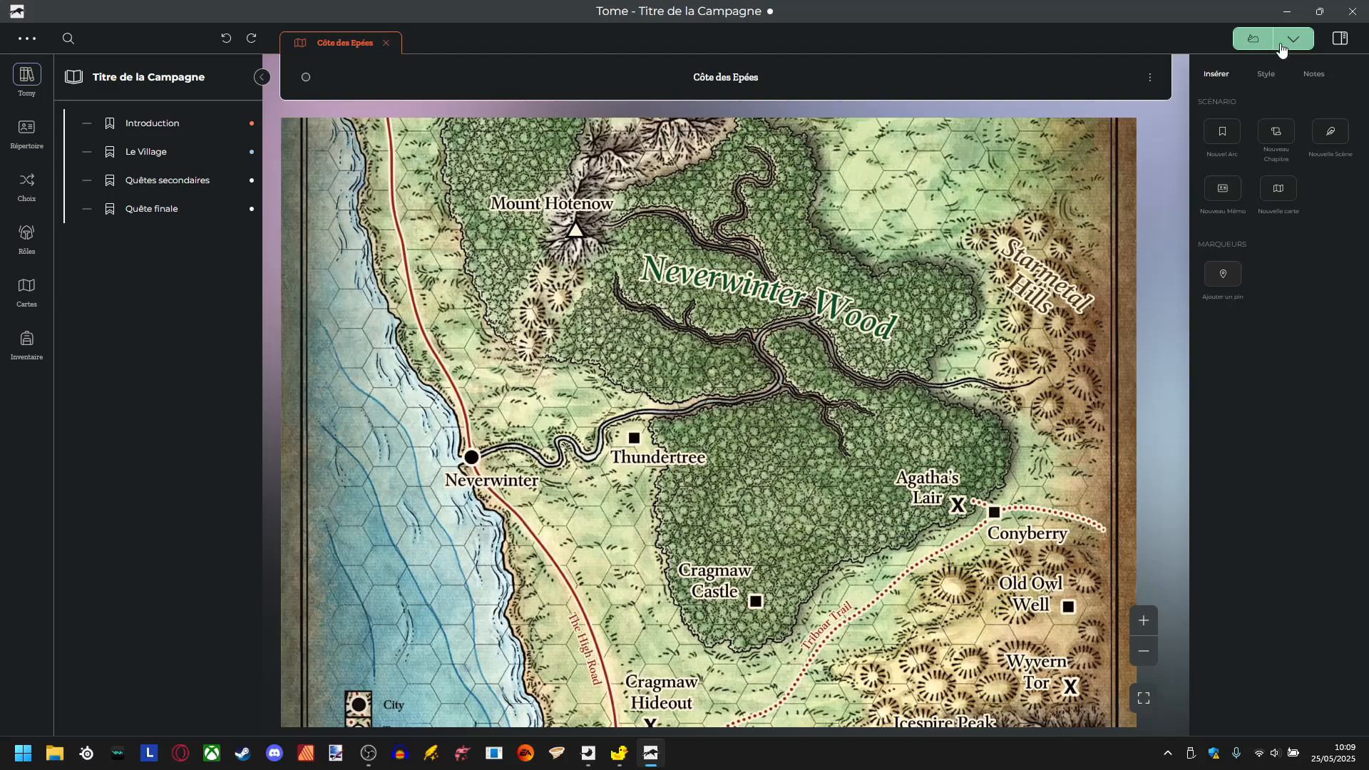
Close the Tome campaign and return to the application list of Amsel Suite.
scroll(543, 302, down, 5)
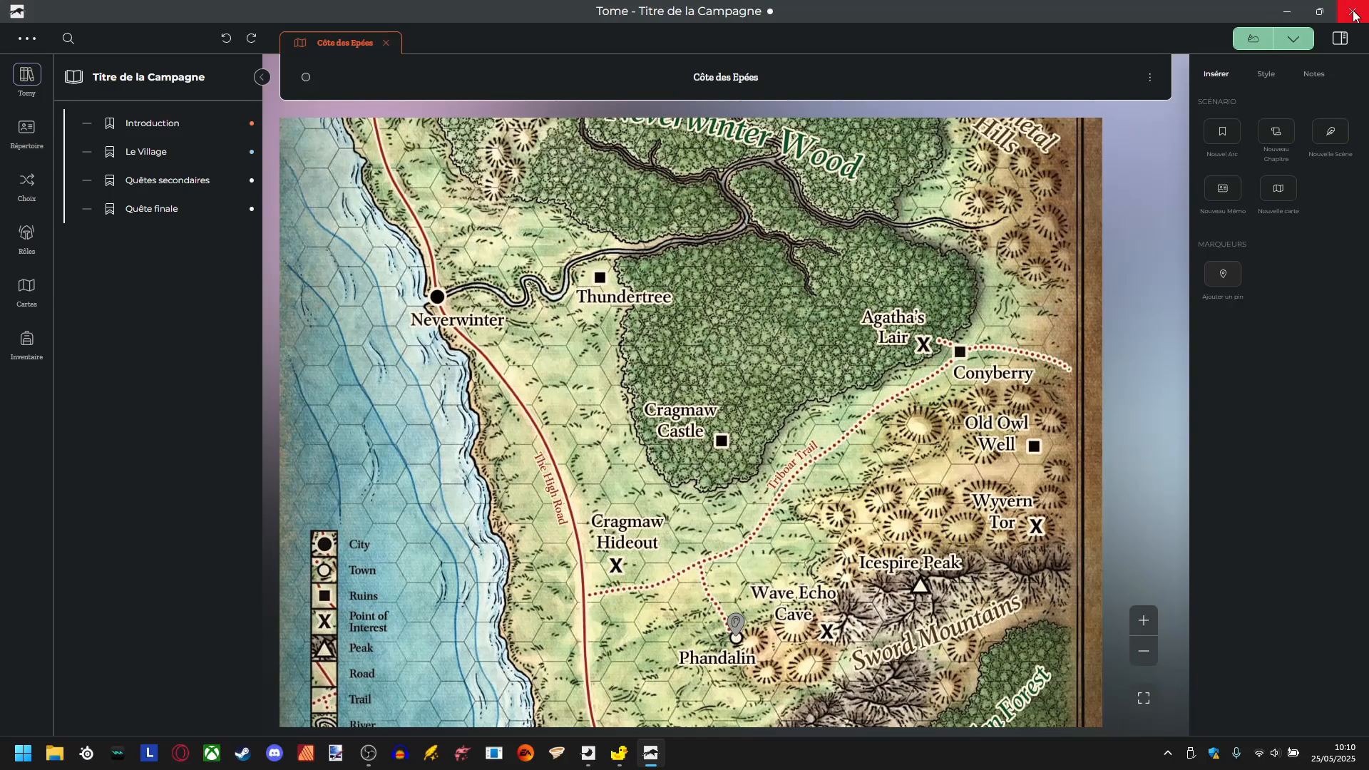
click(1355, 14)
click(587, 366)
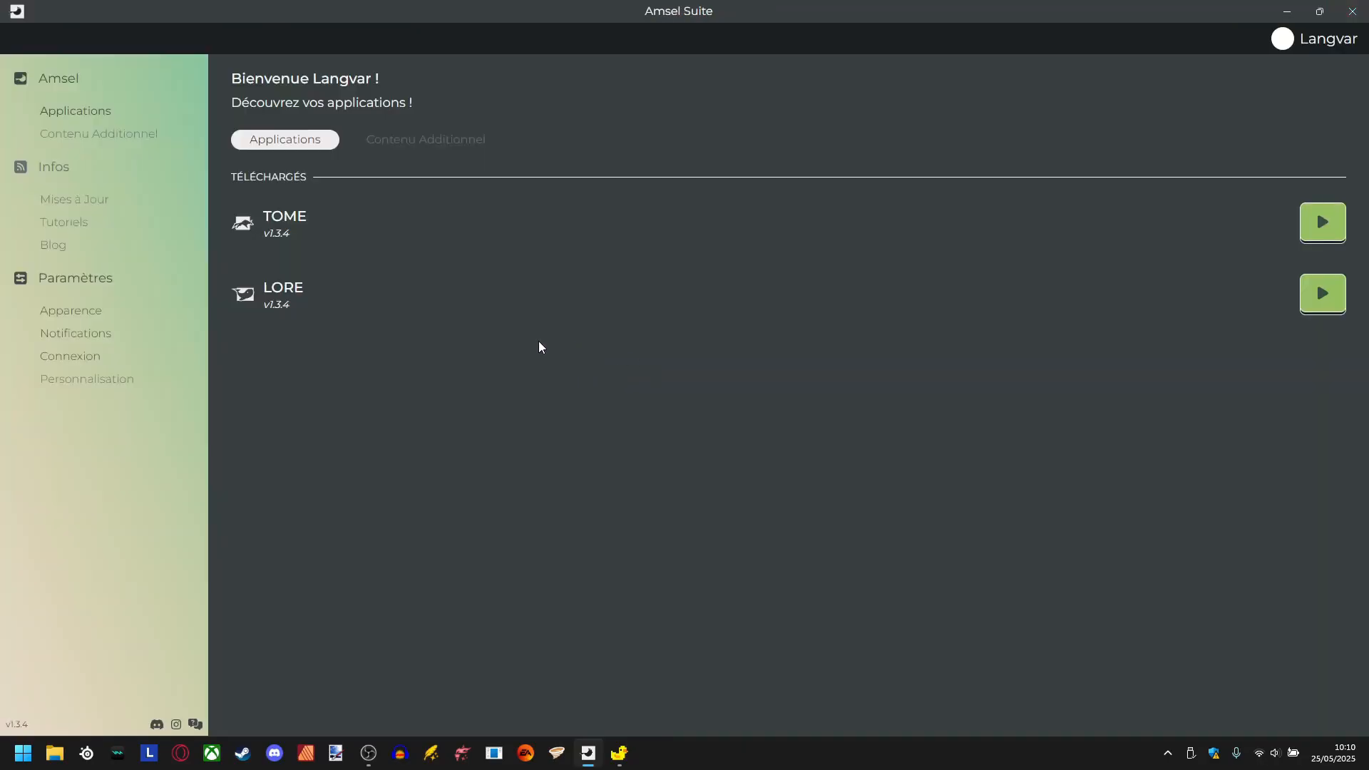
click(1323, 303)
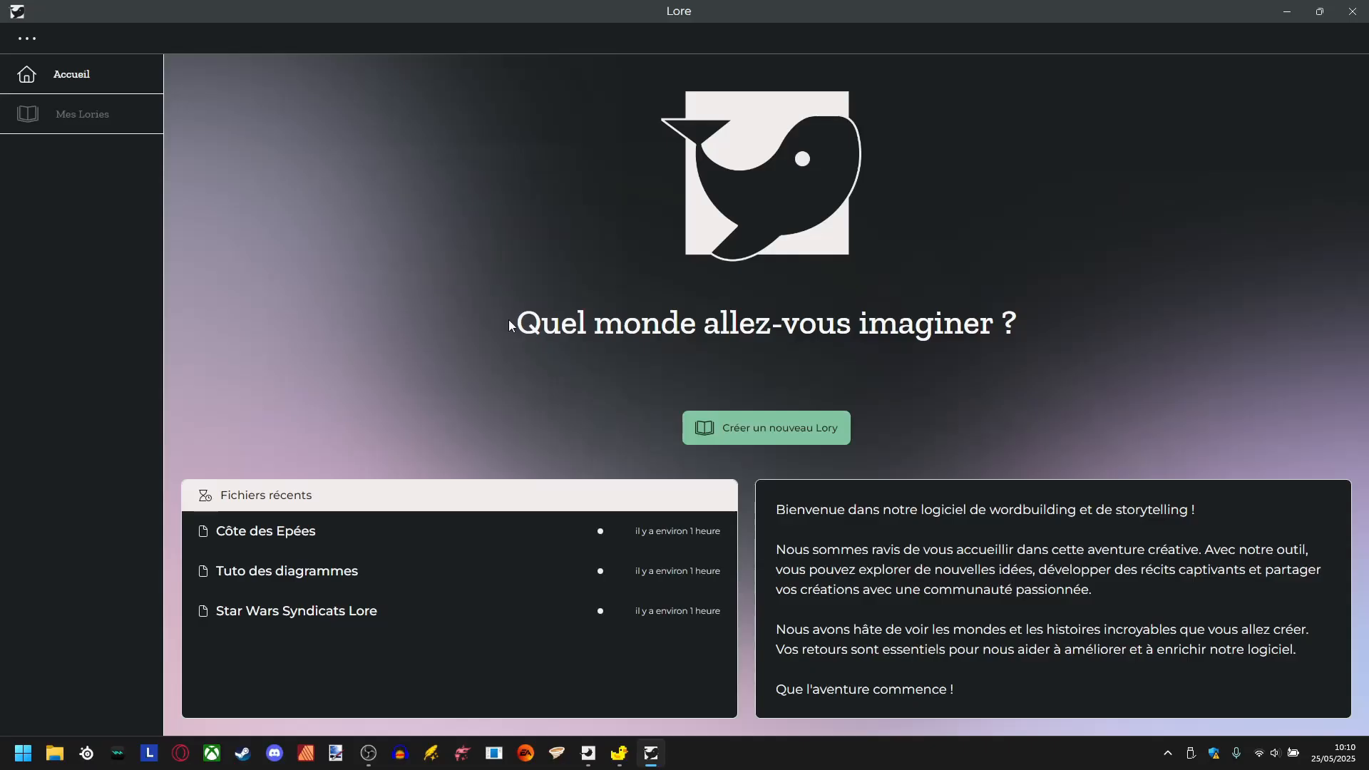
click(285, 534)
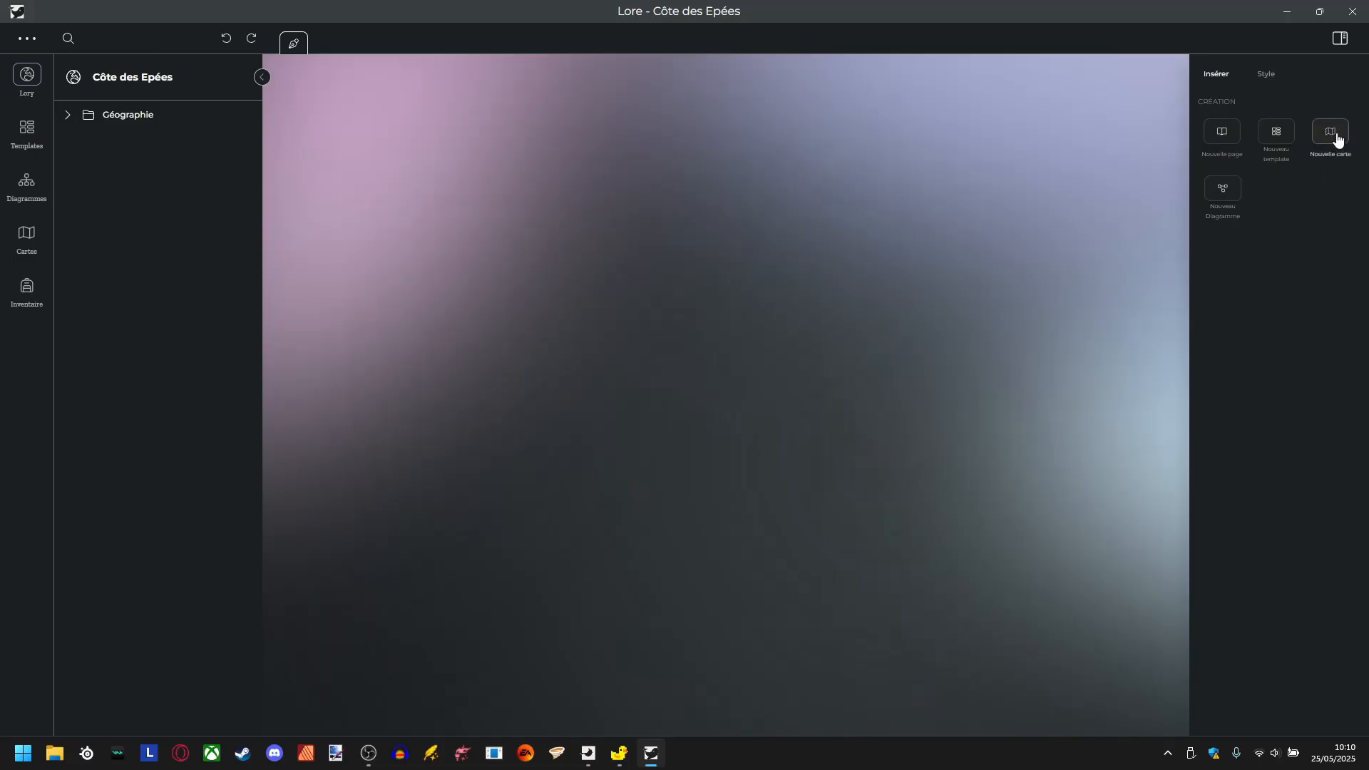
click(117, 116)
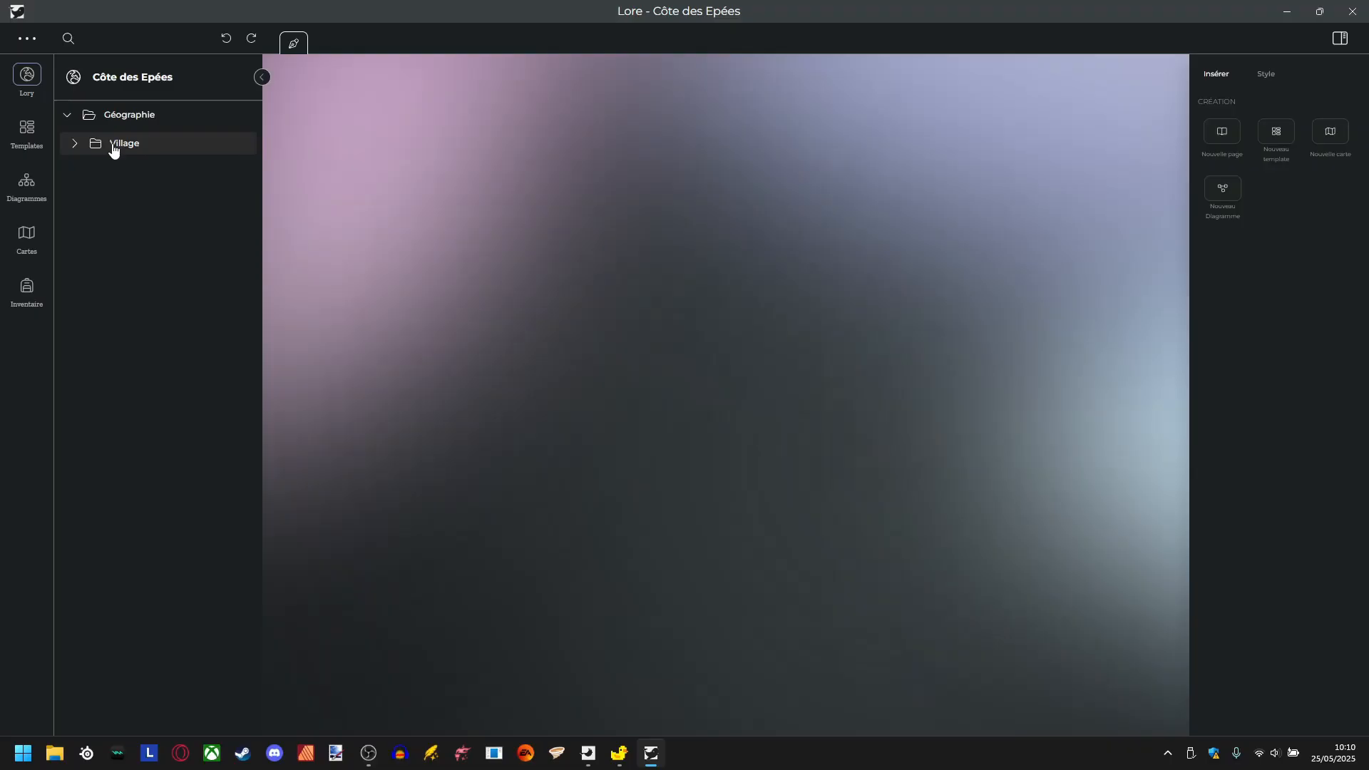
click(1351, 13)
Launch Lore, open the project Tuto des diagrammes, look through its Géographie > Lieux folder and display its list of maps.
click(1337, 309)
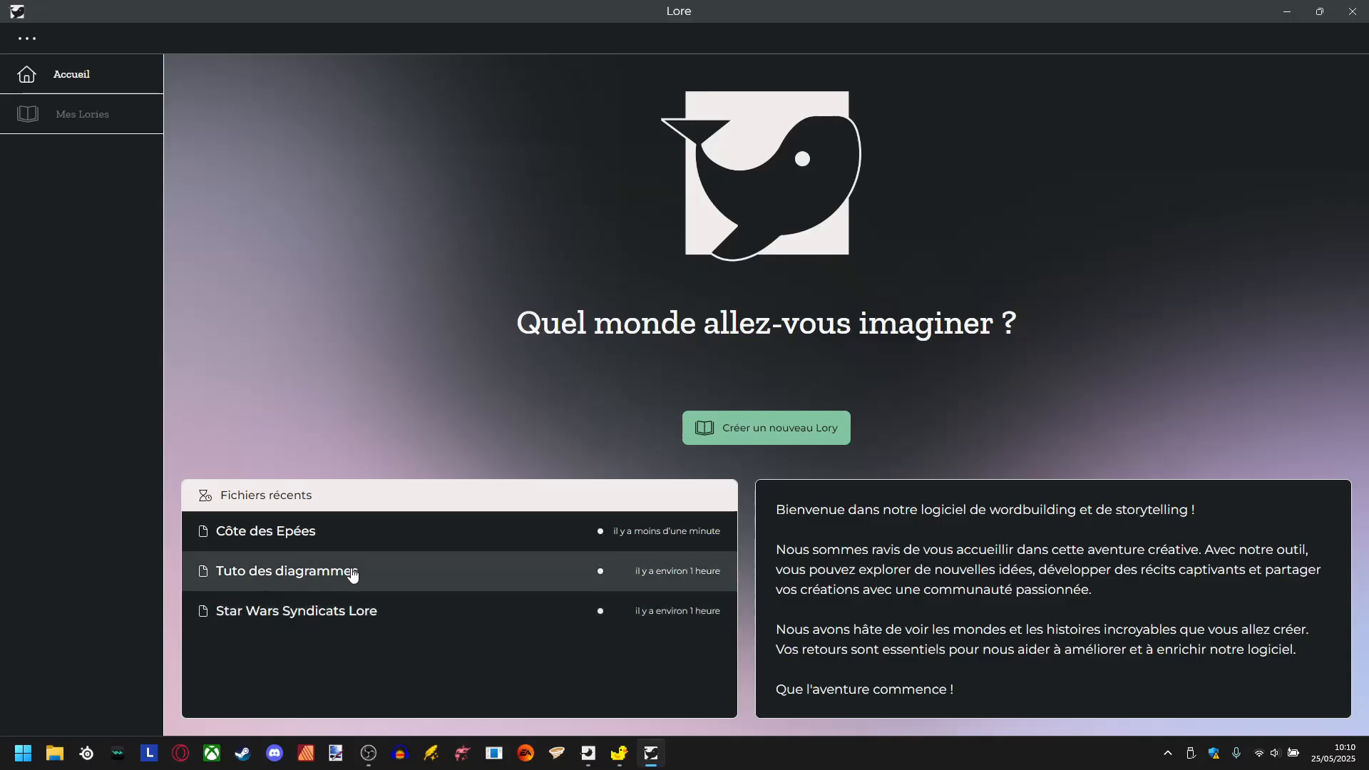
click(352, 574)
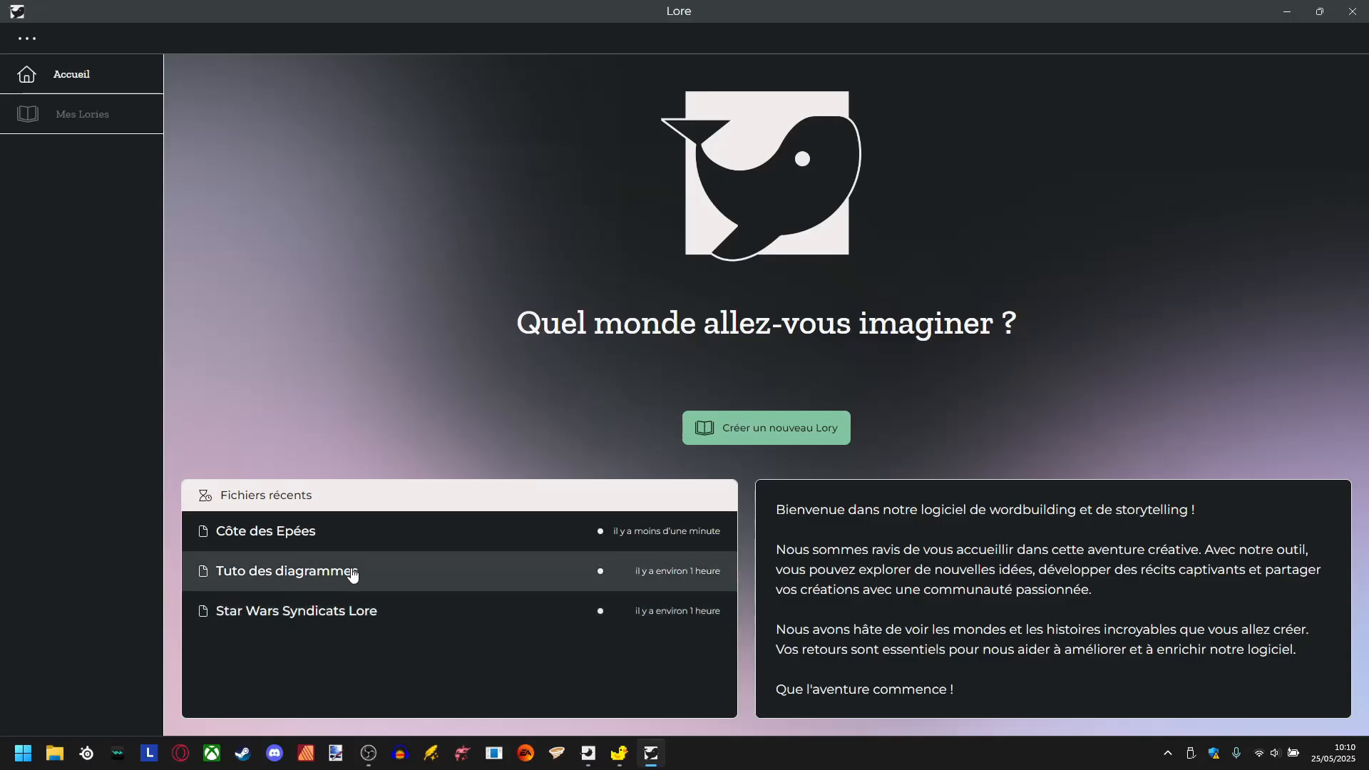
click(123, 143)
click(146, 172)
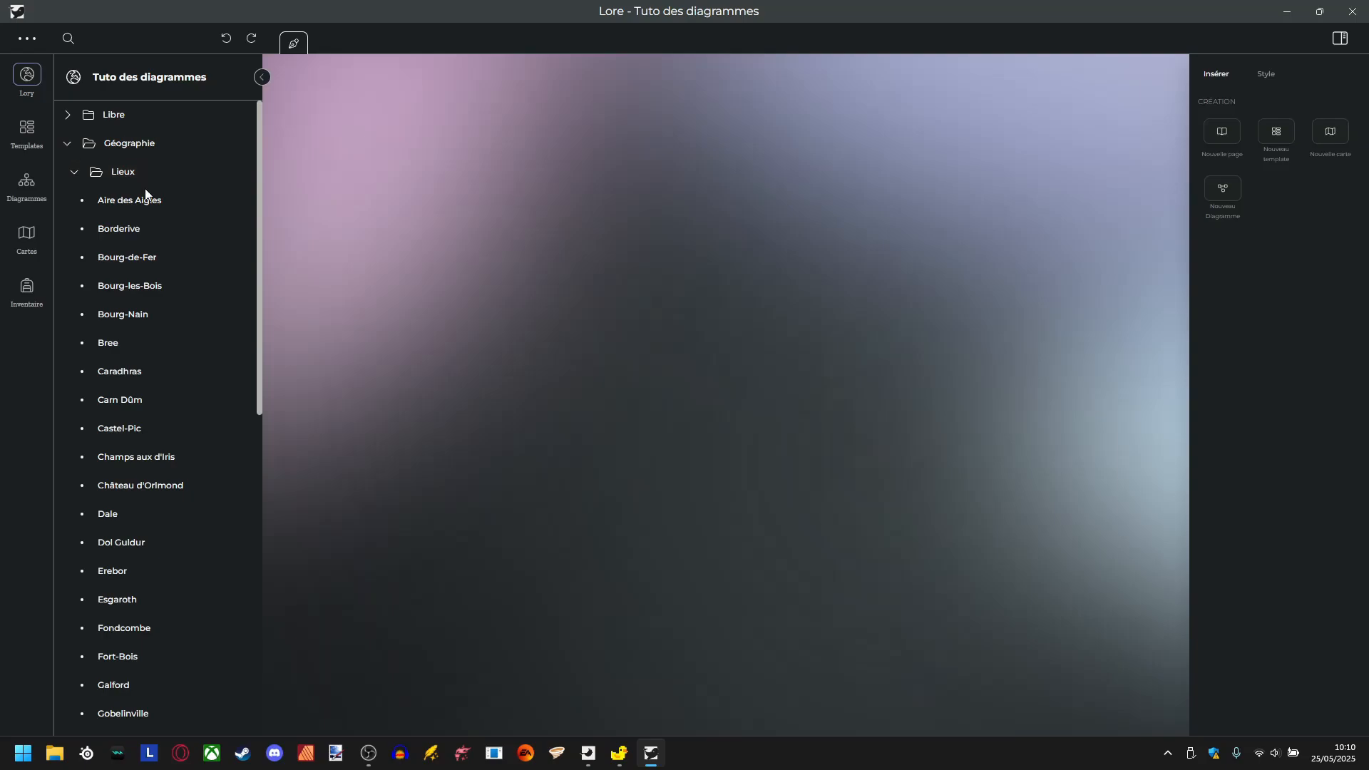
click(131, 173)
click(26, 236)
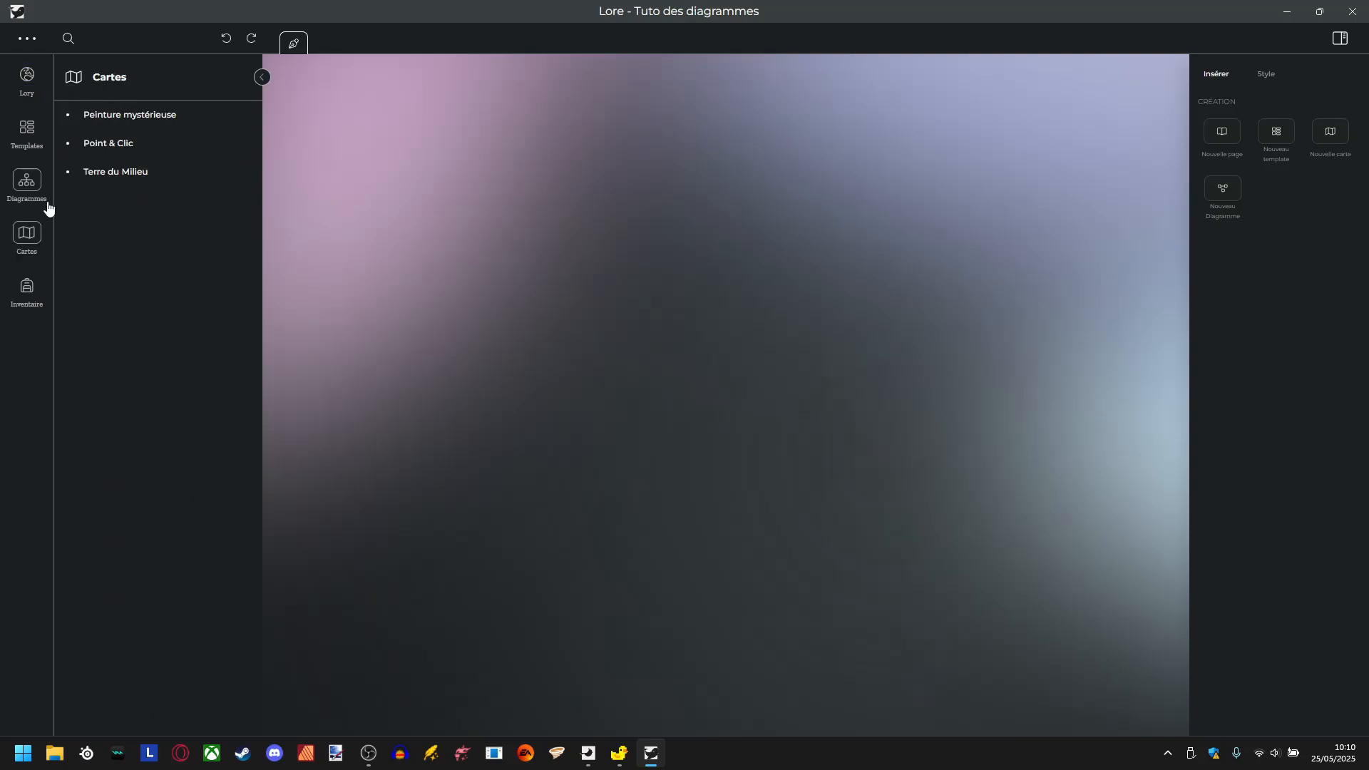
Open the Terre du Milieu map and look over the pins around its central forest and mountains.
click(128, 173)
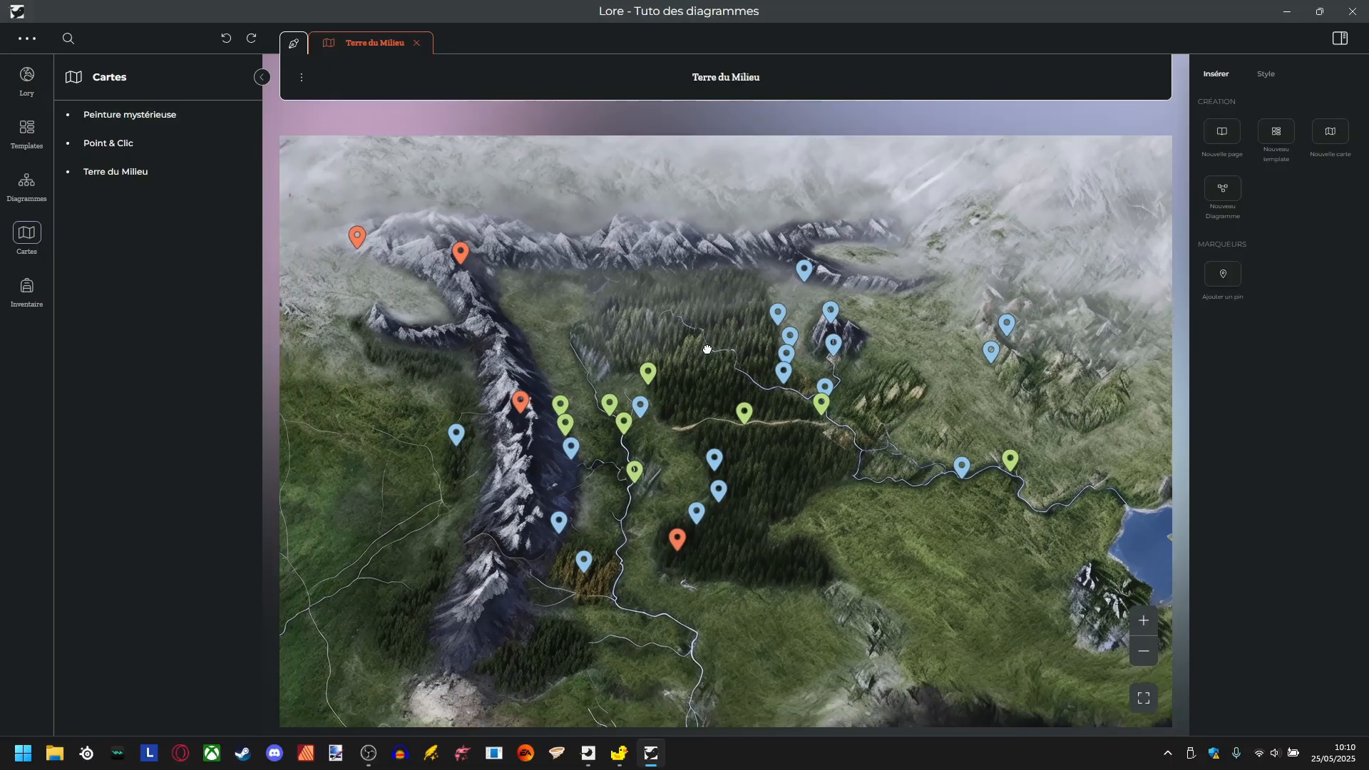
drag(707, 350, 729, 330)
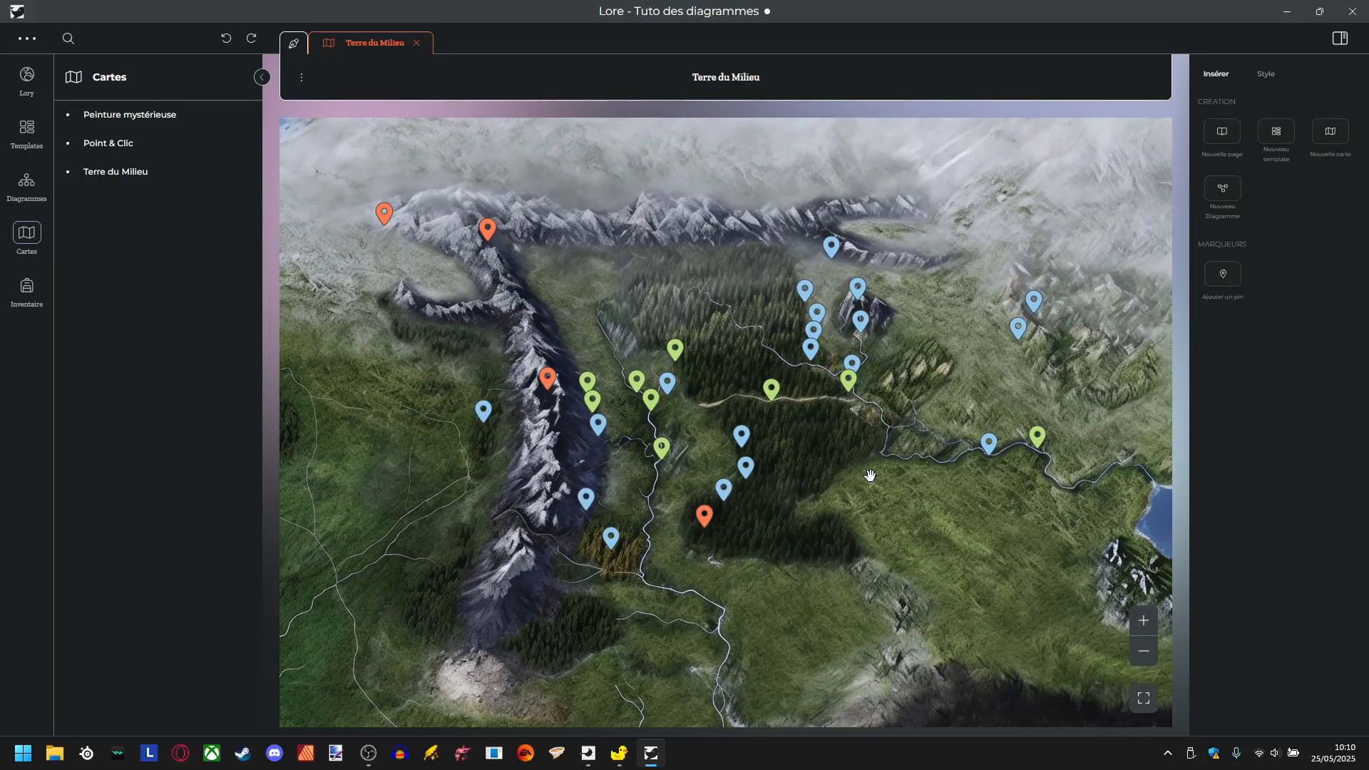
scroll(864, 475, up, 3)
drag(647, 202, 639, 335)
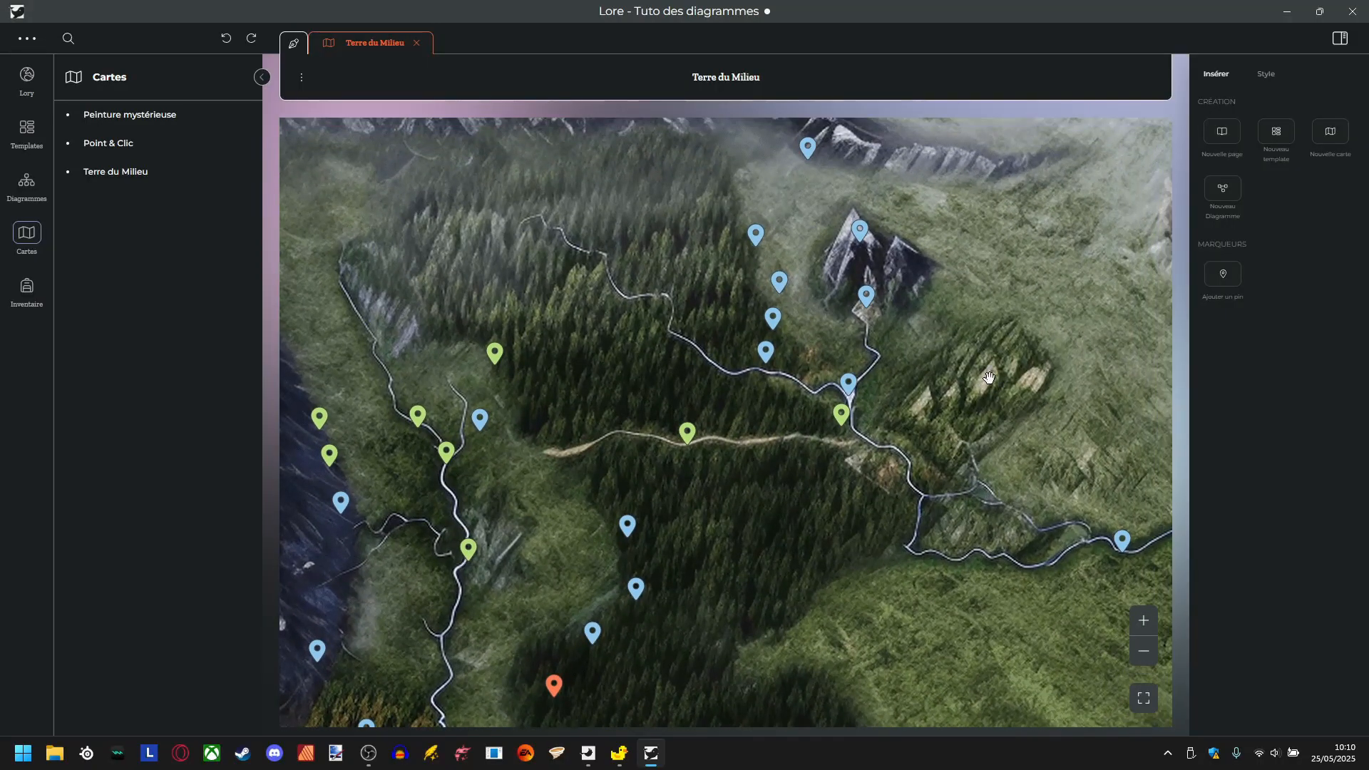
drag(970, 274, 869, 307)
Inspect the edit options of the Dale pin, including its colour and linked page, and close them.
click(767, 329)
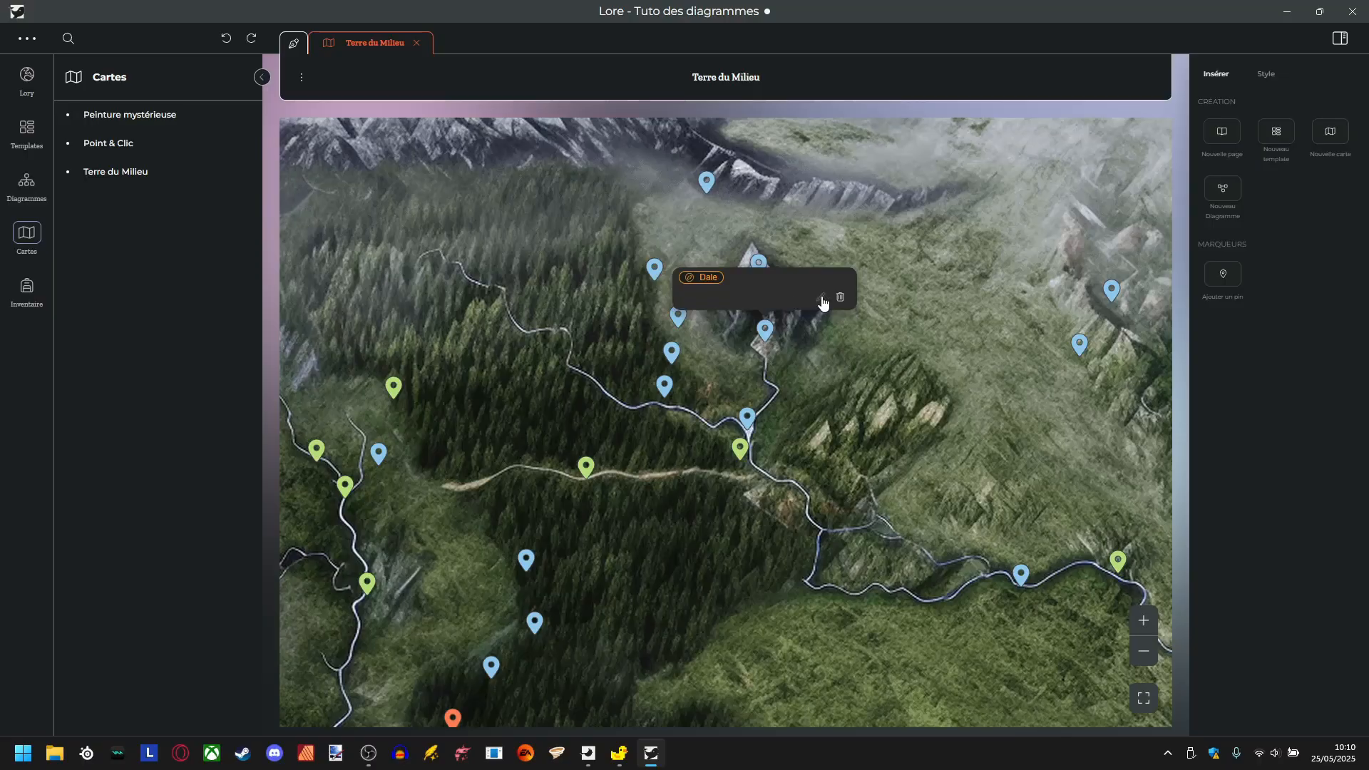
click(820, 297)
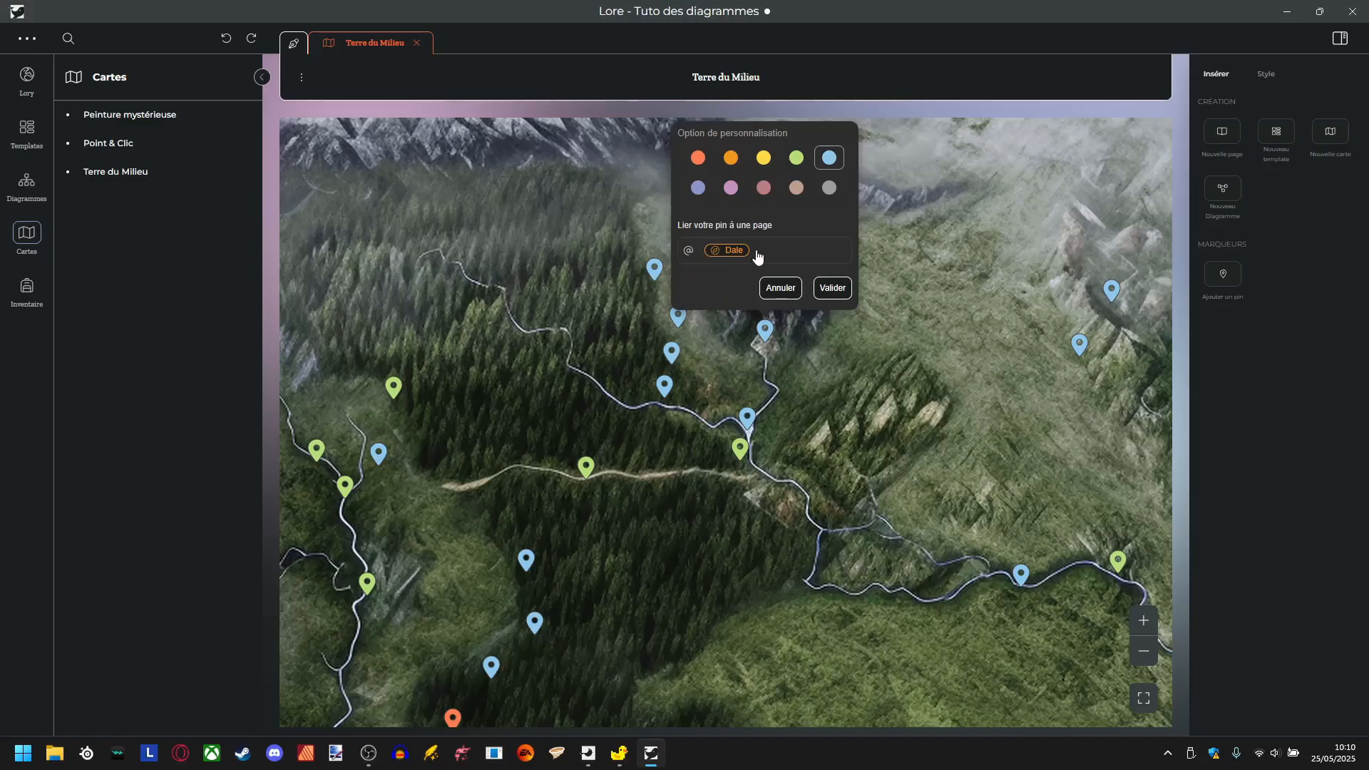
click(789, 253)
click(787, 253)
key(Return)
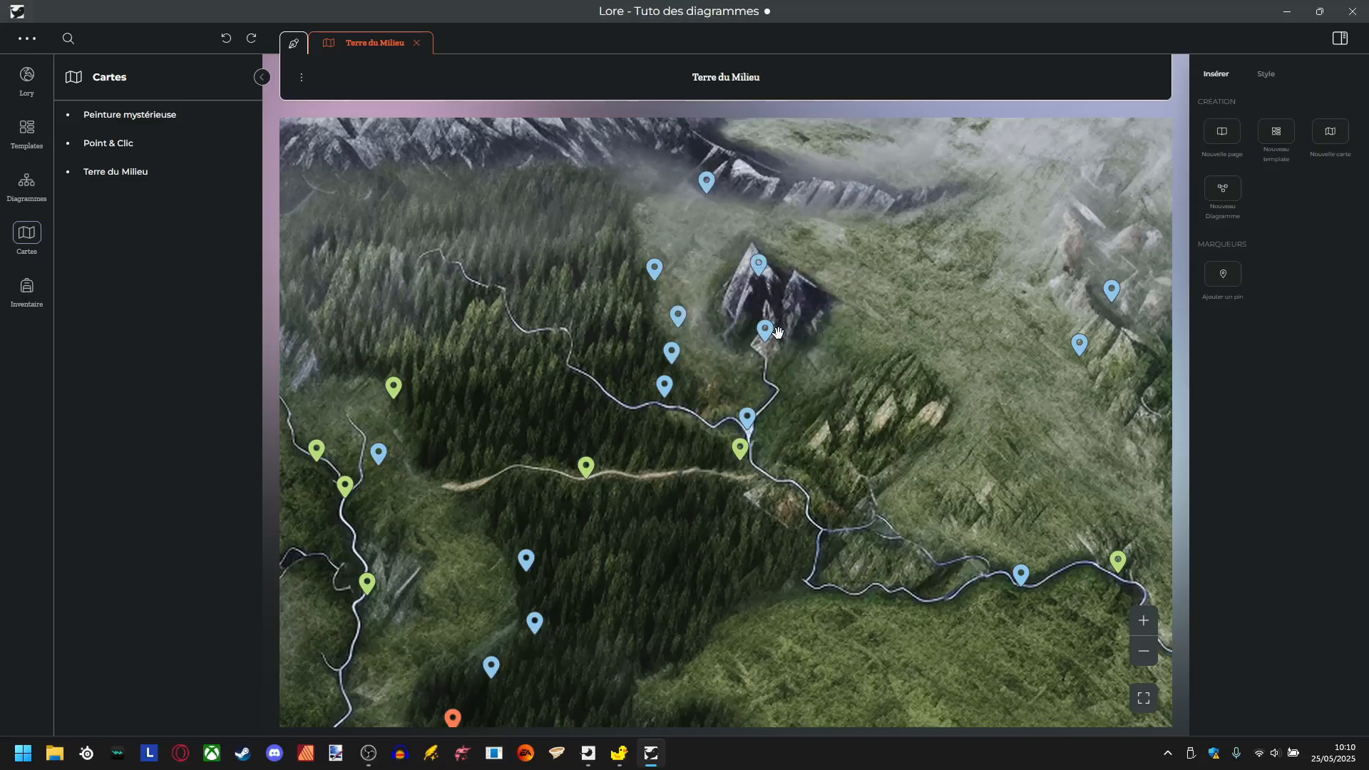
View the Dale page straight from its pin on the map, and close the page.
mouse_move(770, 342)
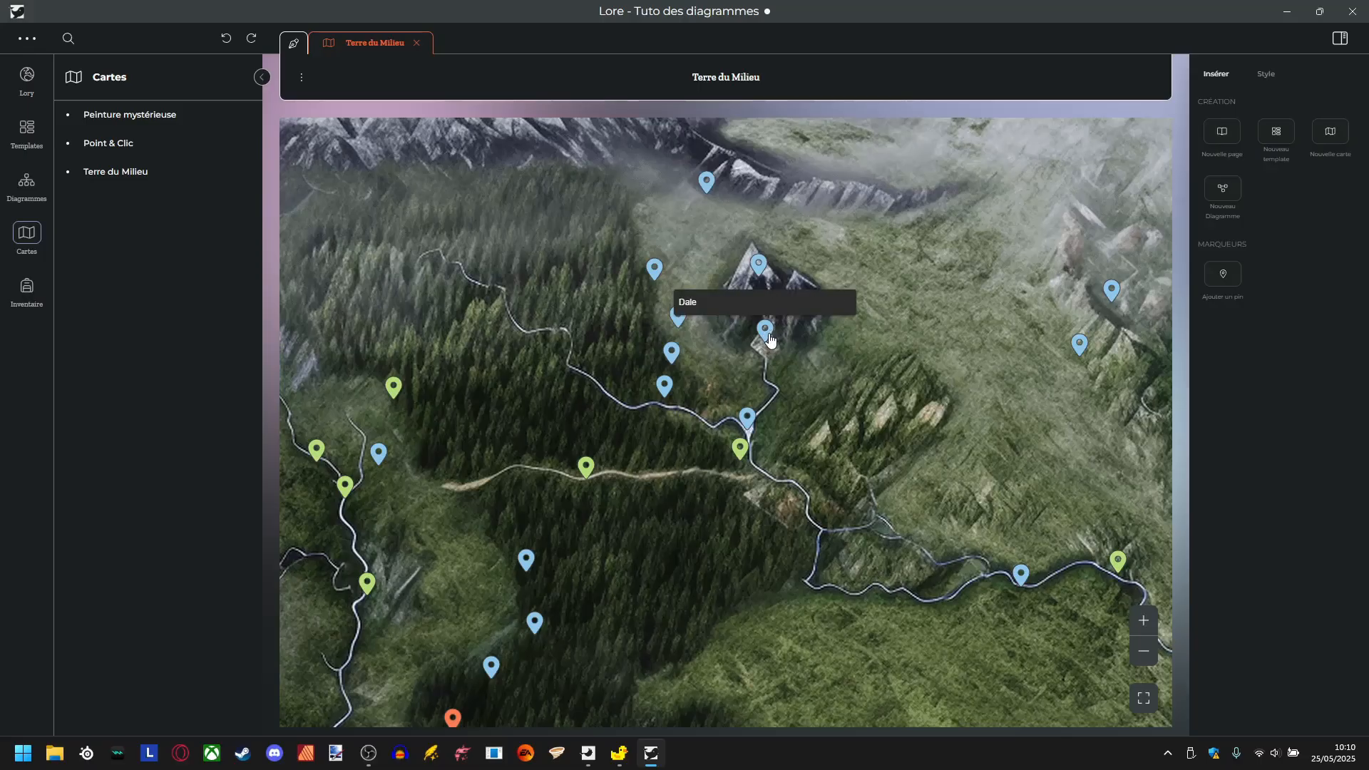
click(770, 340)
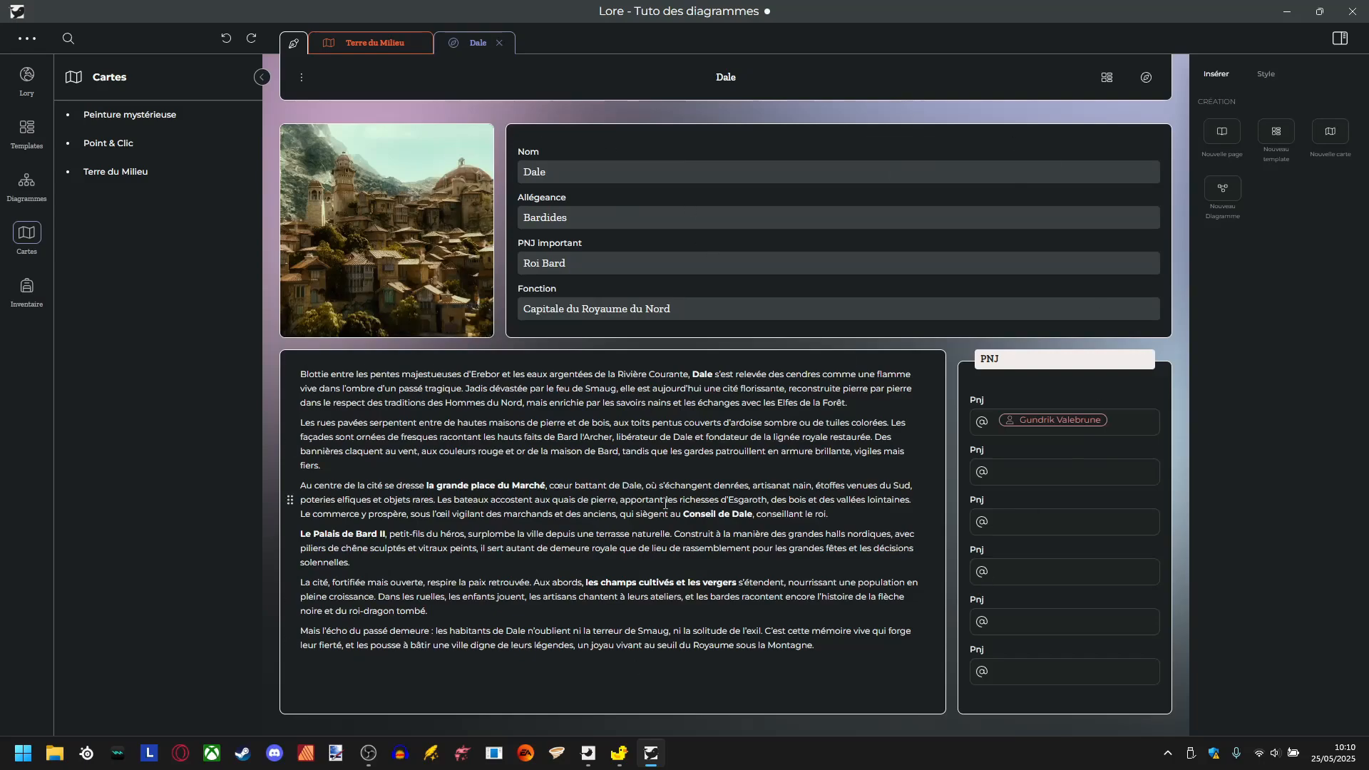
click(499, 43)
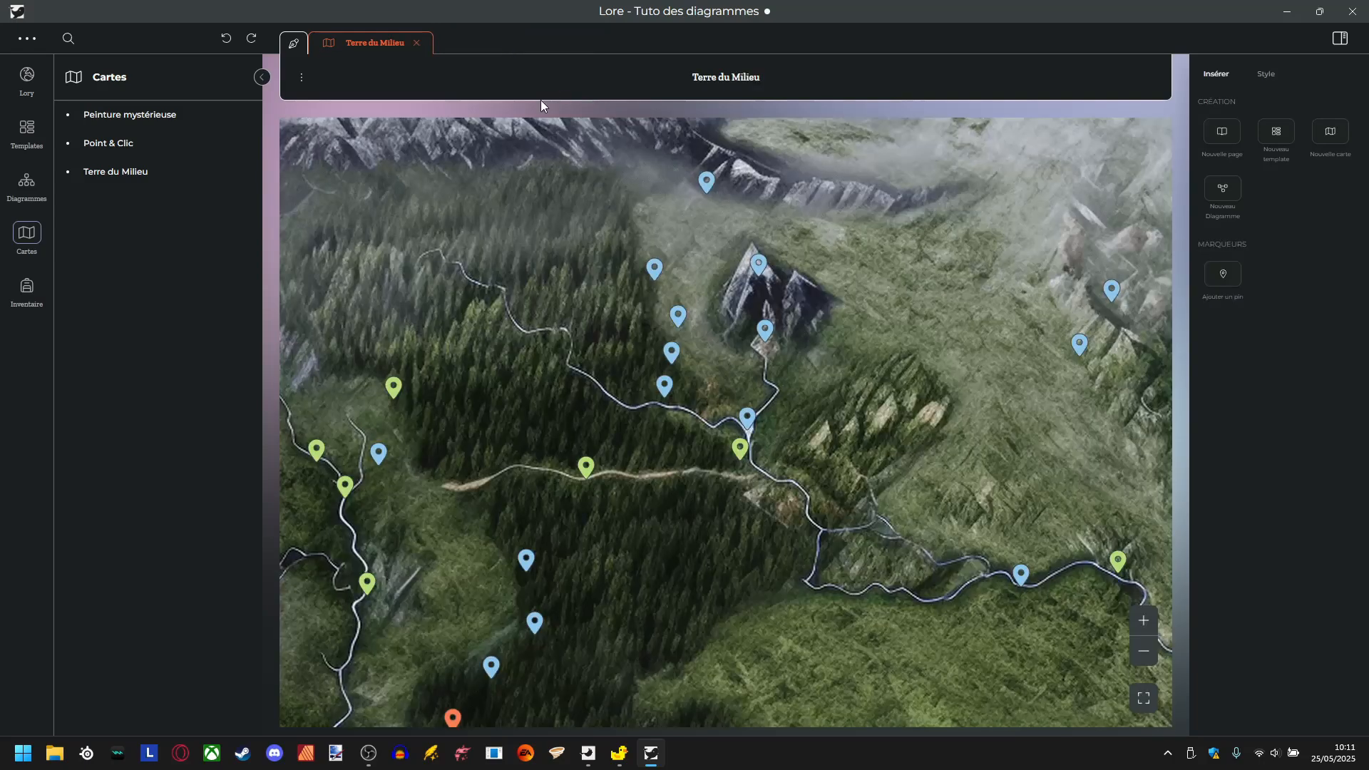
Reopen the Dale page through the pin's link and follow its links to the merchant NPC and the merchant's shop page.
drag(531, 415, 686, 421)
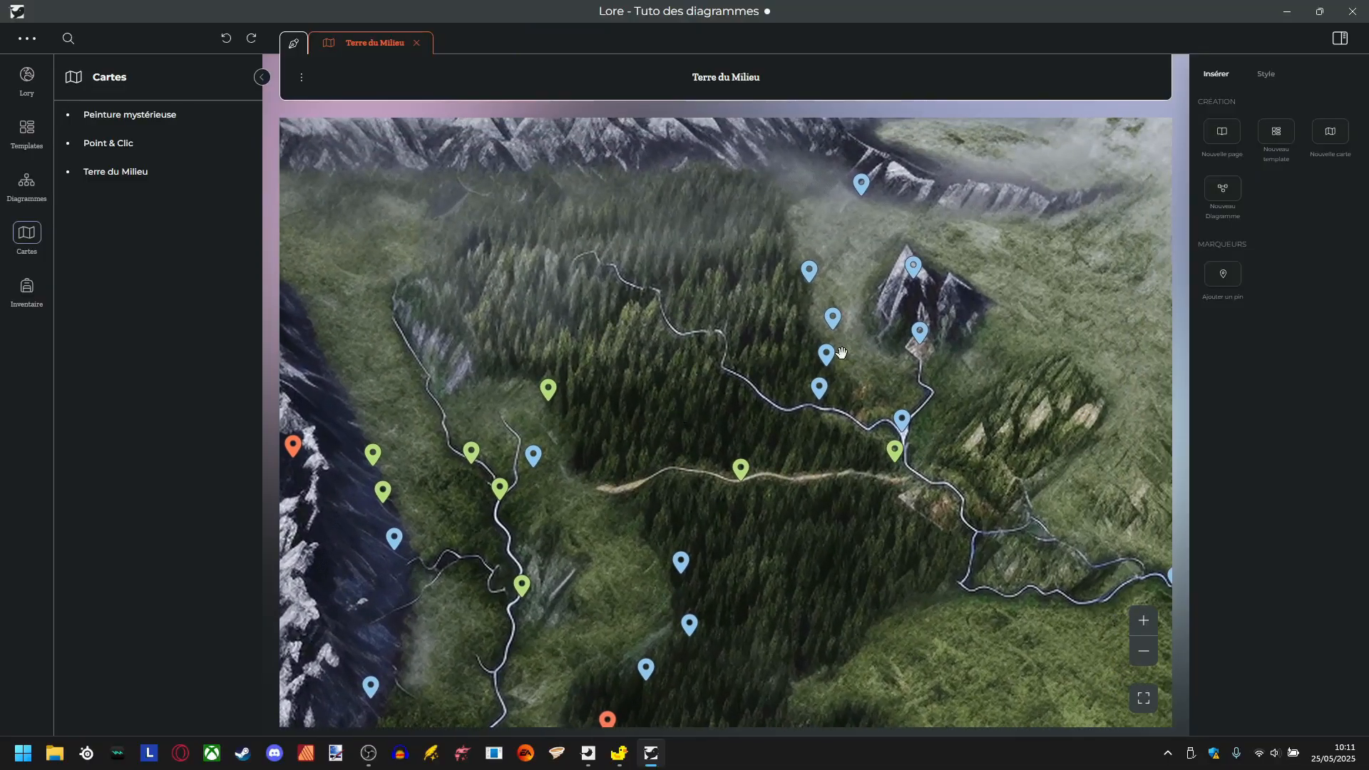
mouse_move(922, 316)
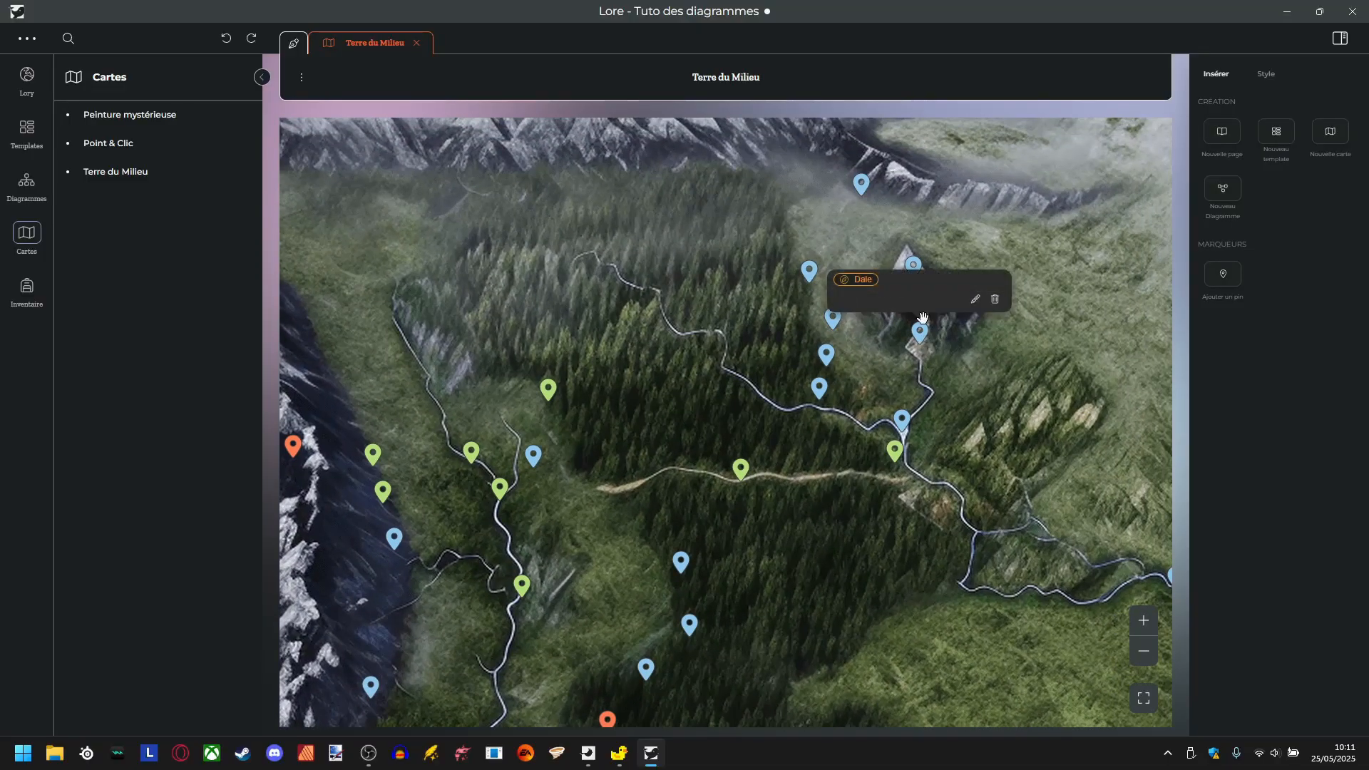
click(861, 280)
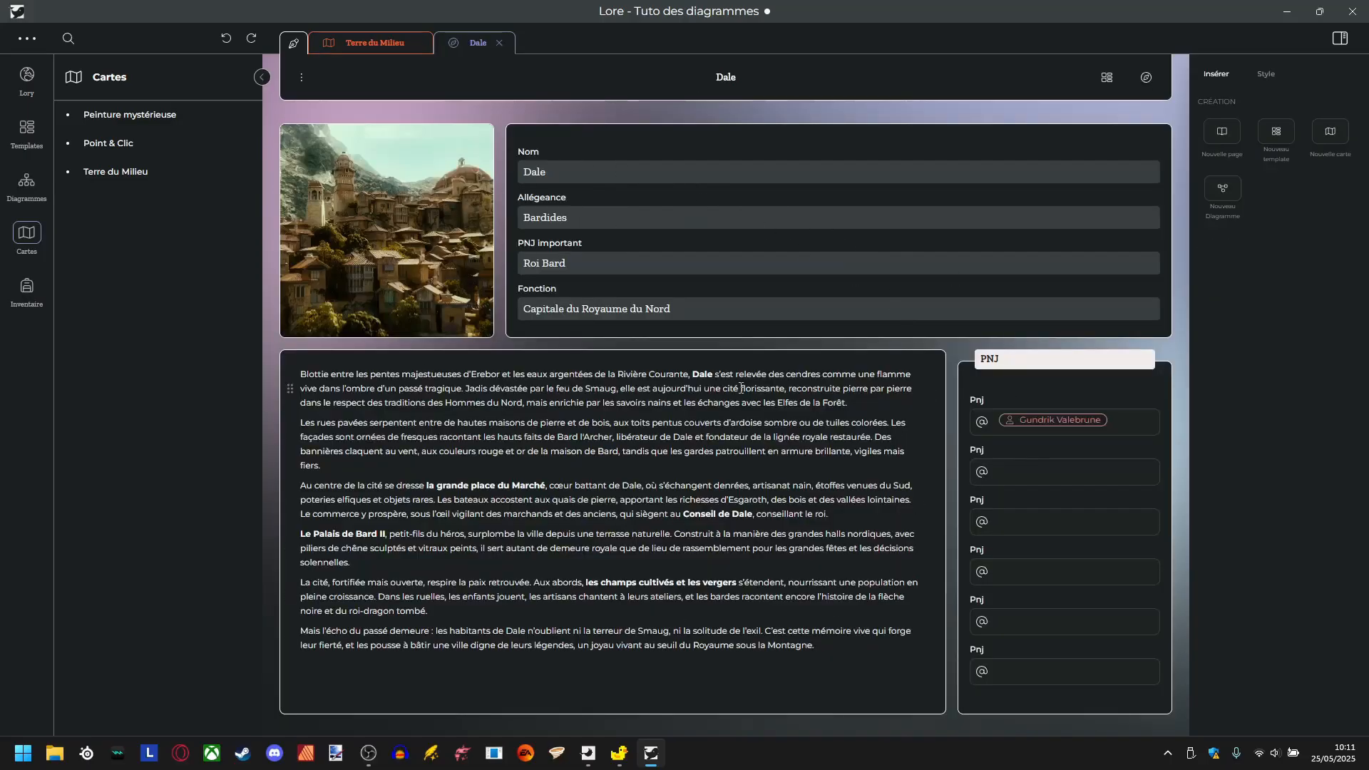
click(1059, 419)
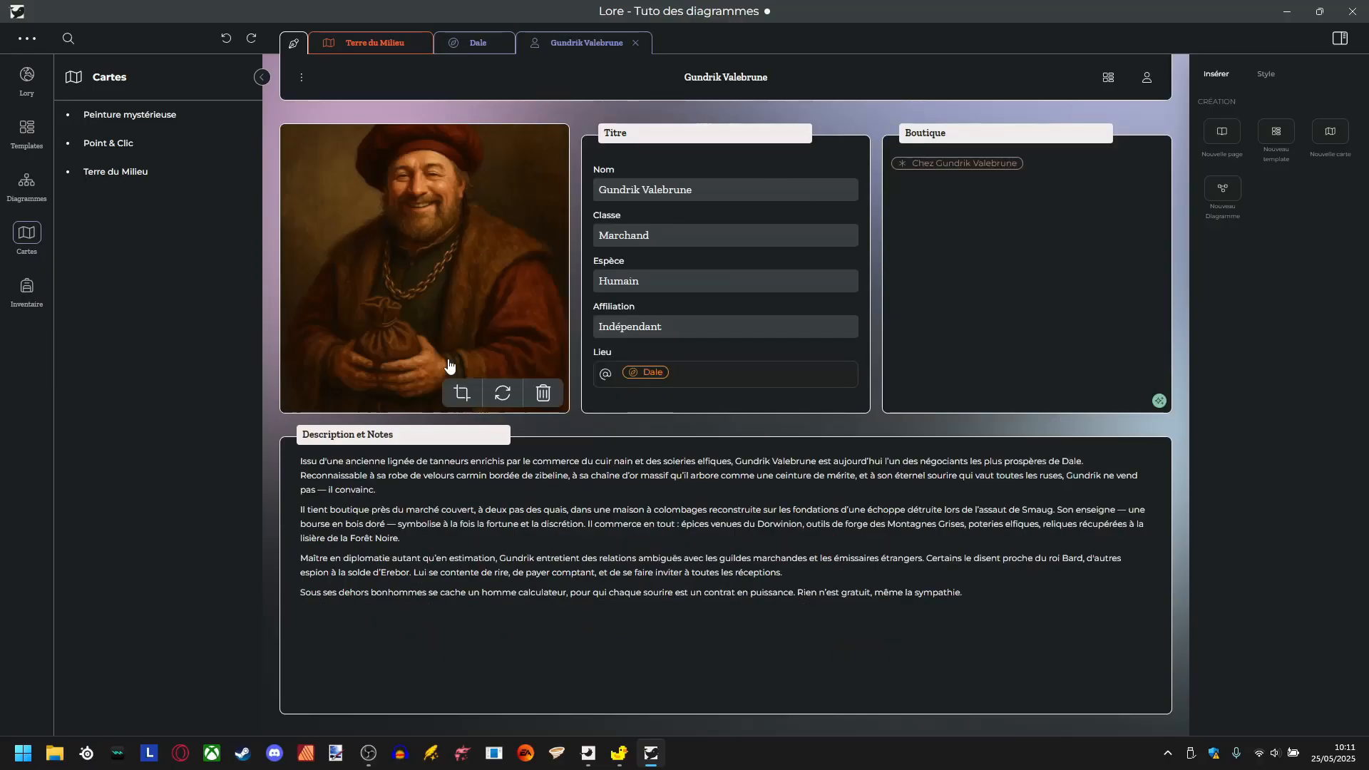
click(963, 163)
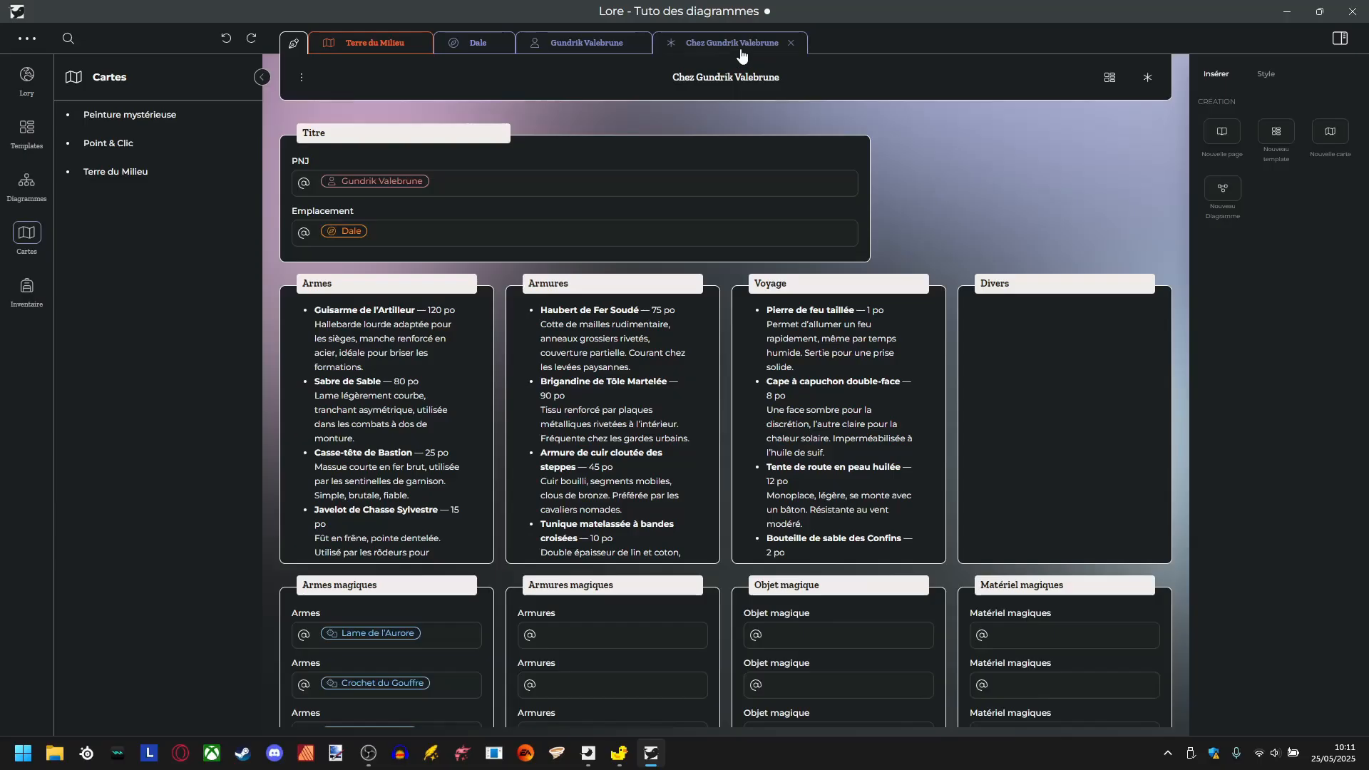
Close the merchant, shop and Dale pages to return to the Terre du Milieu map.
click(641, 44)
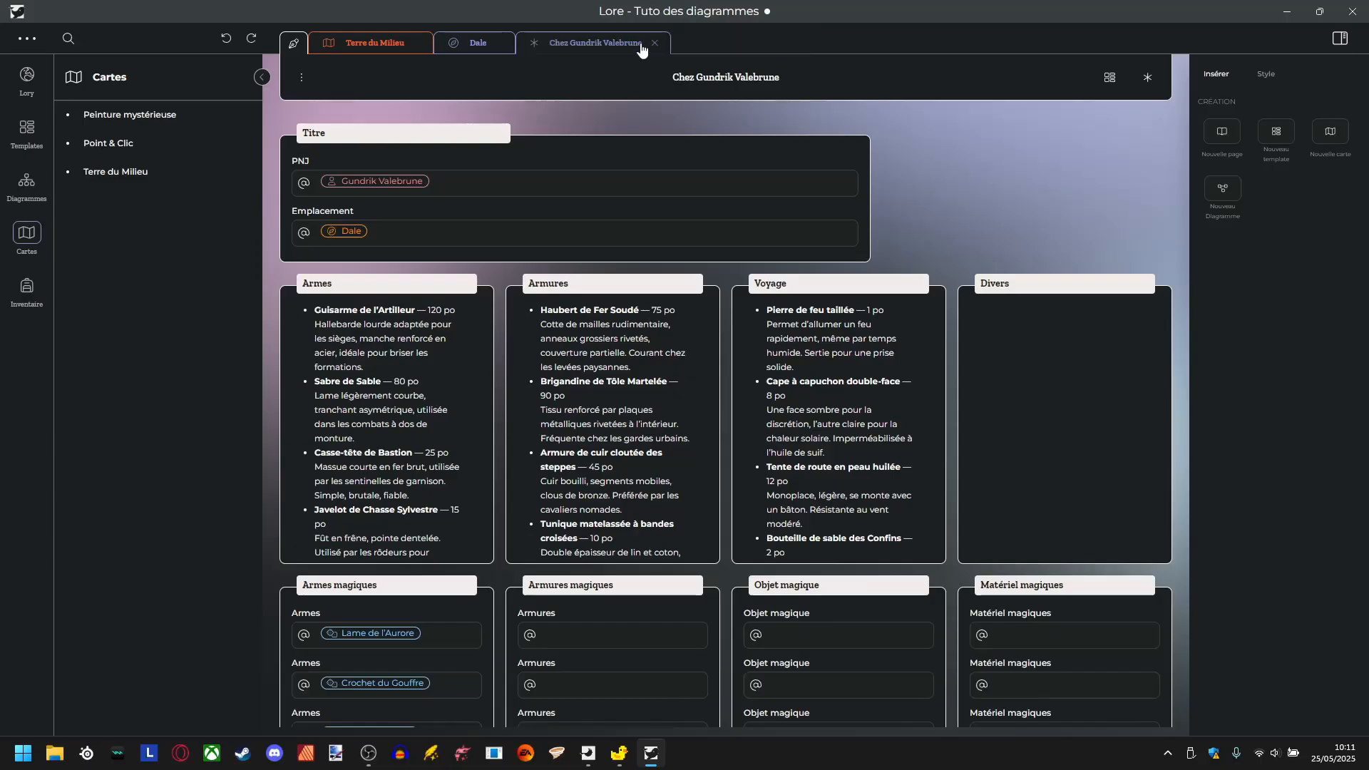
click(654, 44)
click(499, 43)
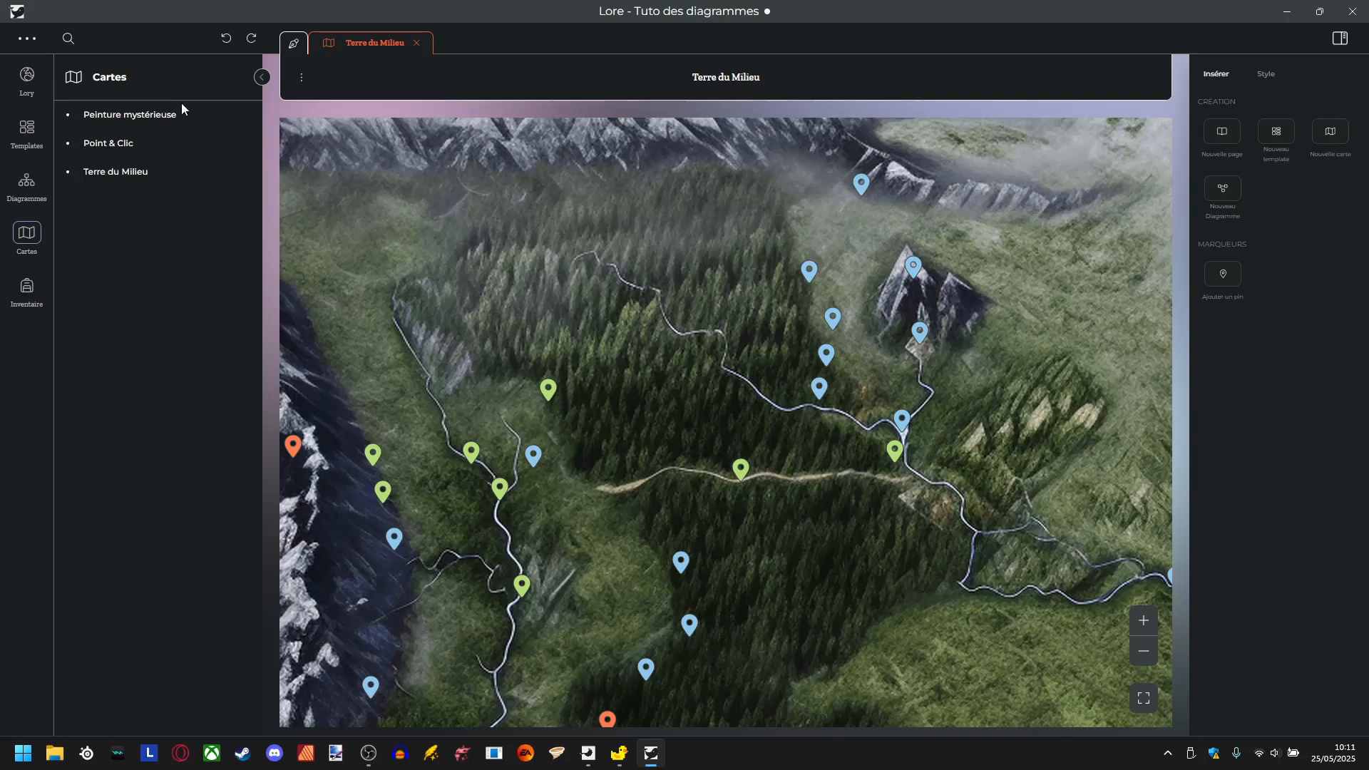
Open the Peinture mystérieuse map and view the whole painting with its pins.
click(112, 119)
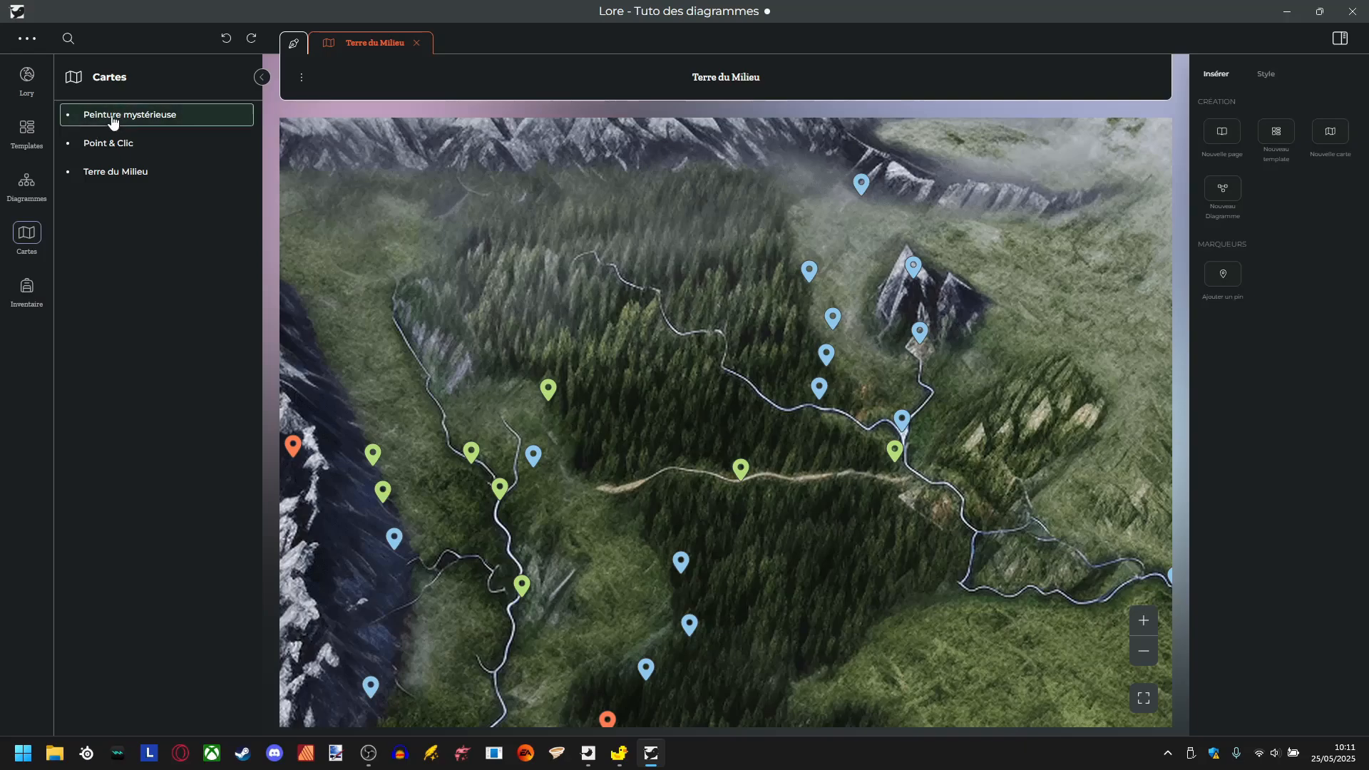
scroll(765, 449, up, 3)
scroll(858, 375, down, 5)
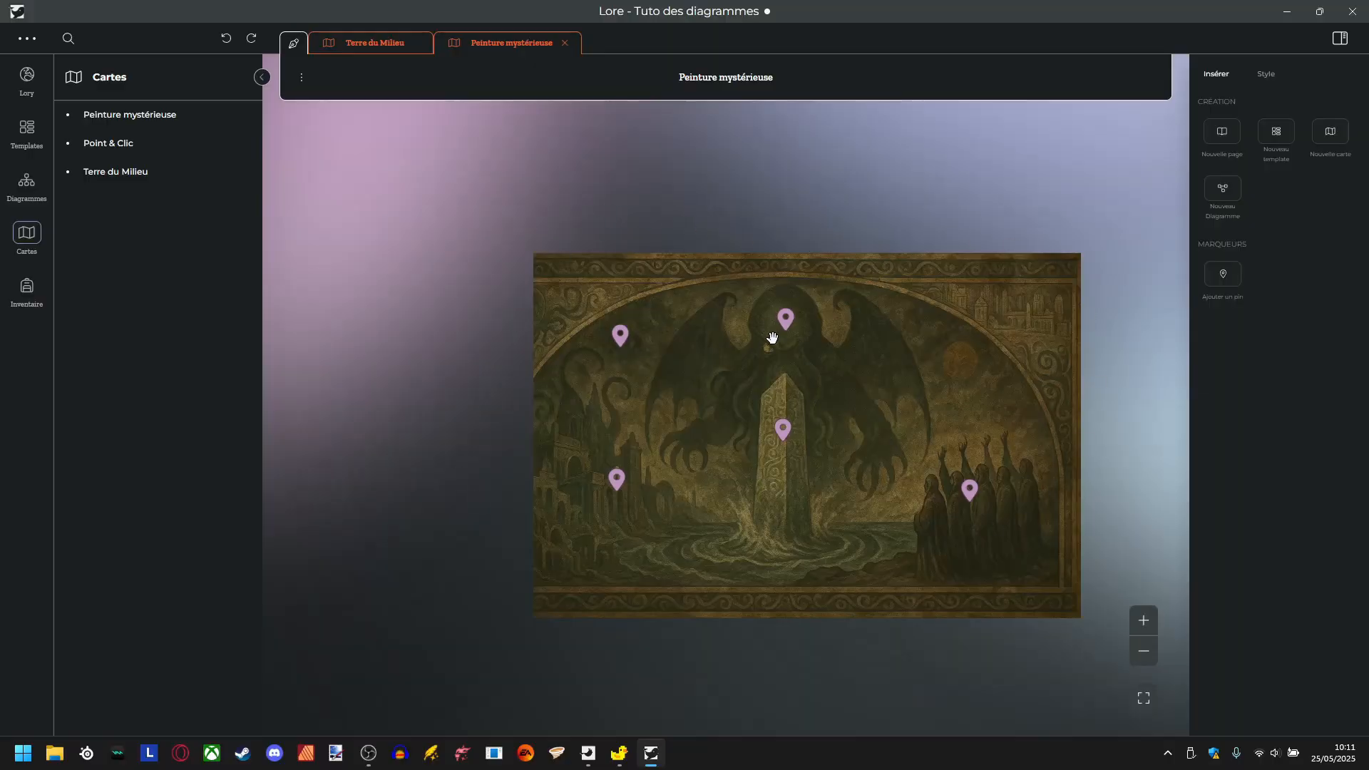
drag(959, 437, 773, 288)
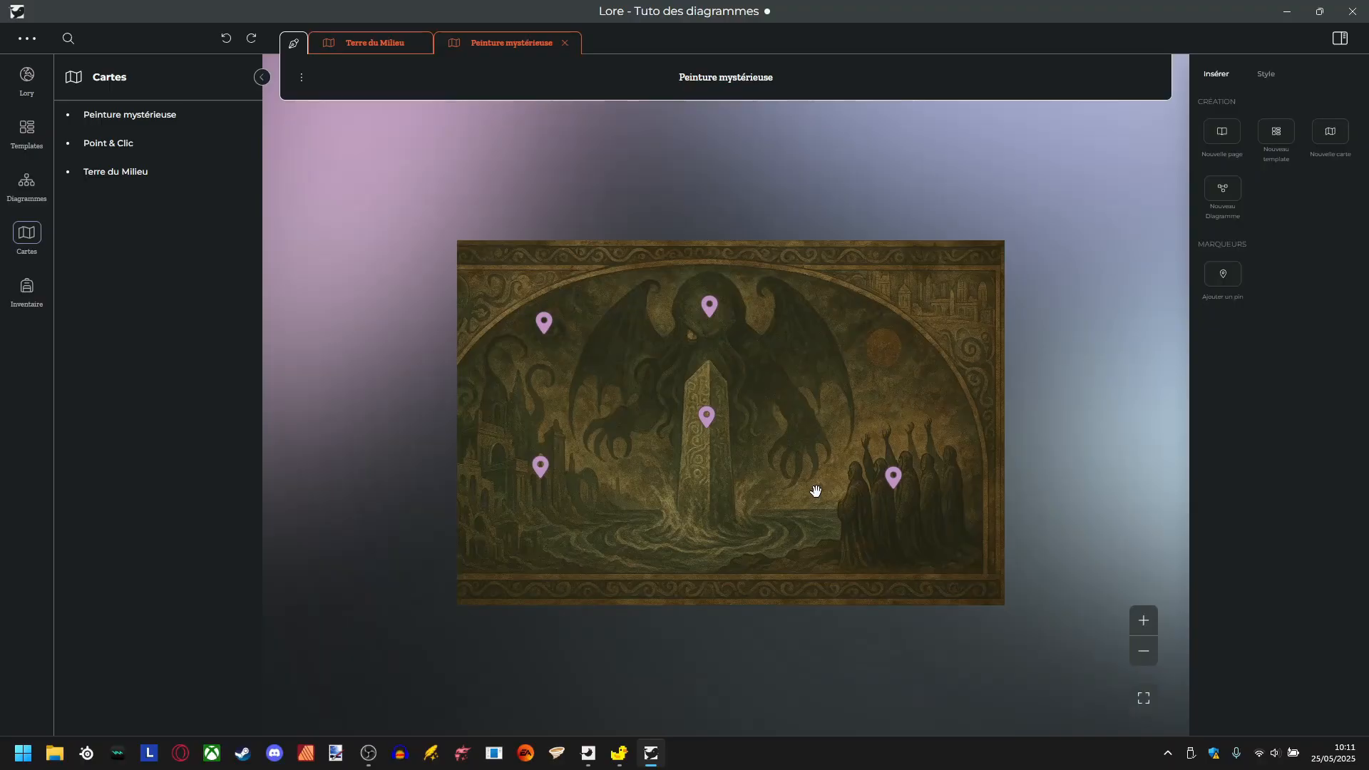
View the Les 5 Disciples page from its pin on the painting, close it and look over the other pins.
scroll(818, 483, up, 4)
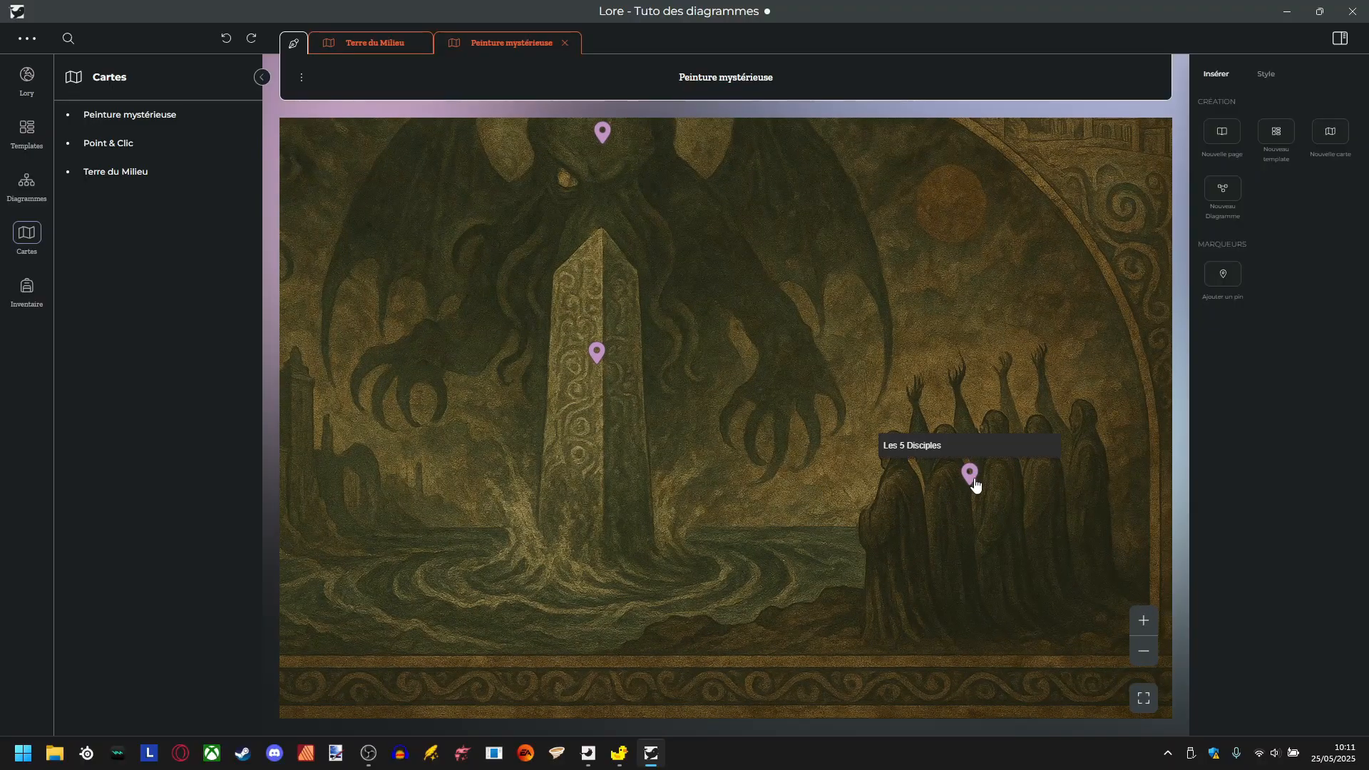
click(936, 430)
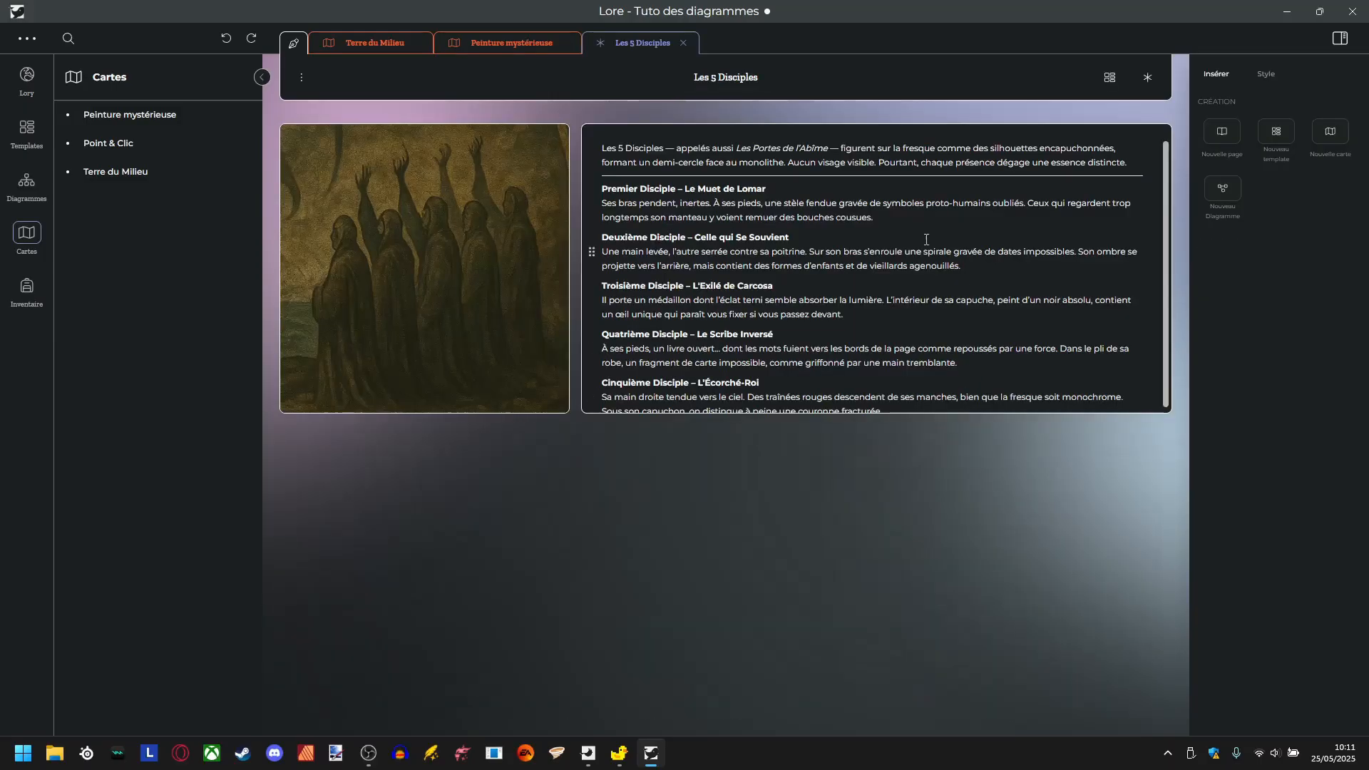
click(683, 43)
drag(735, 282, 987, 482)
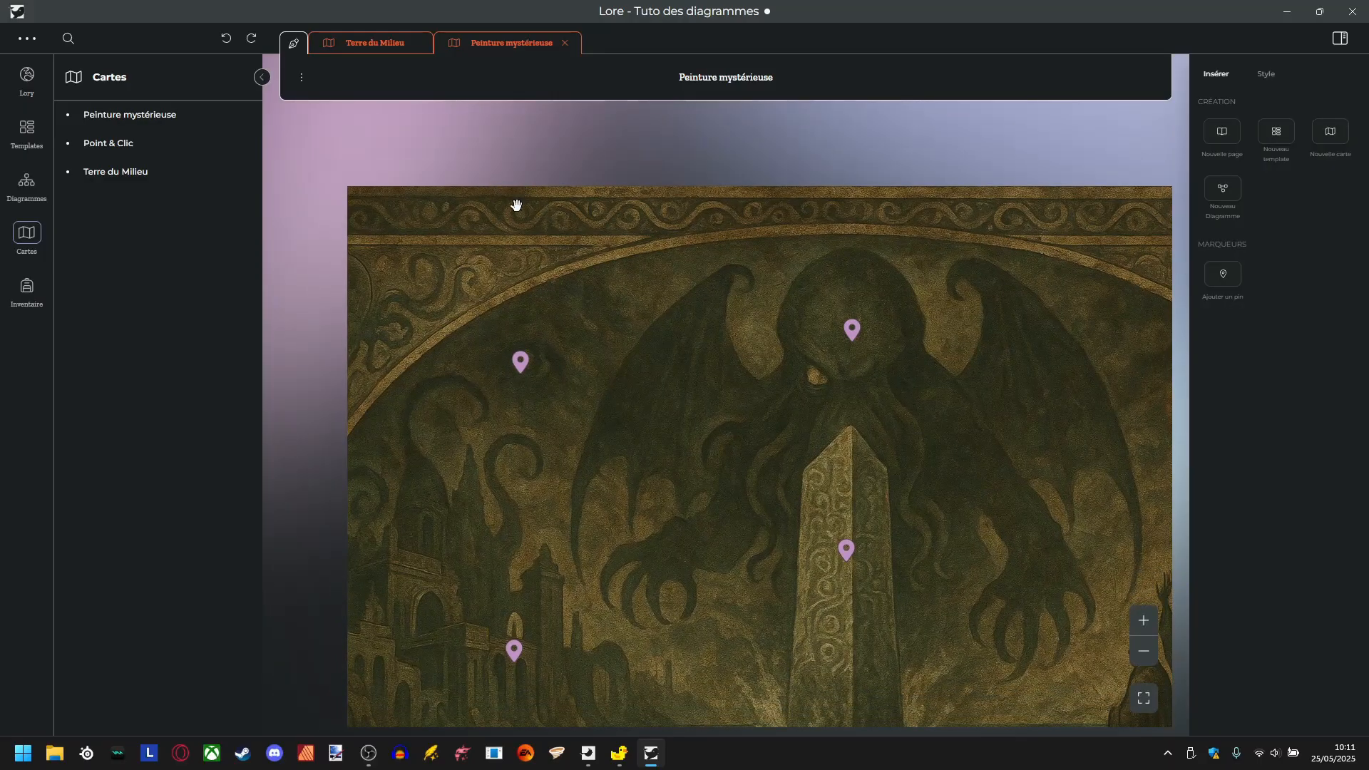
drag(516, 205, 460, 165)
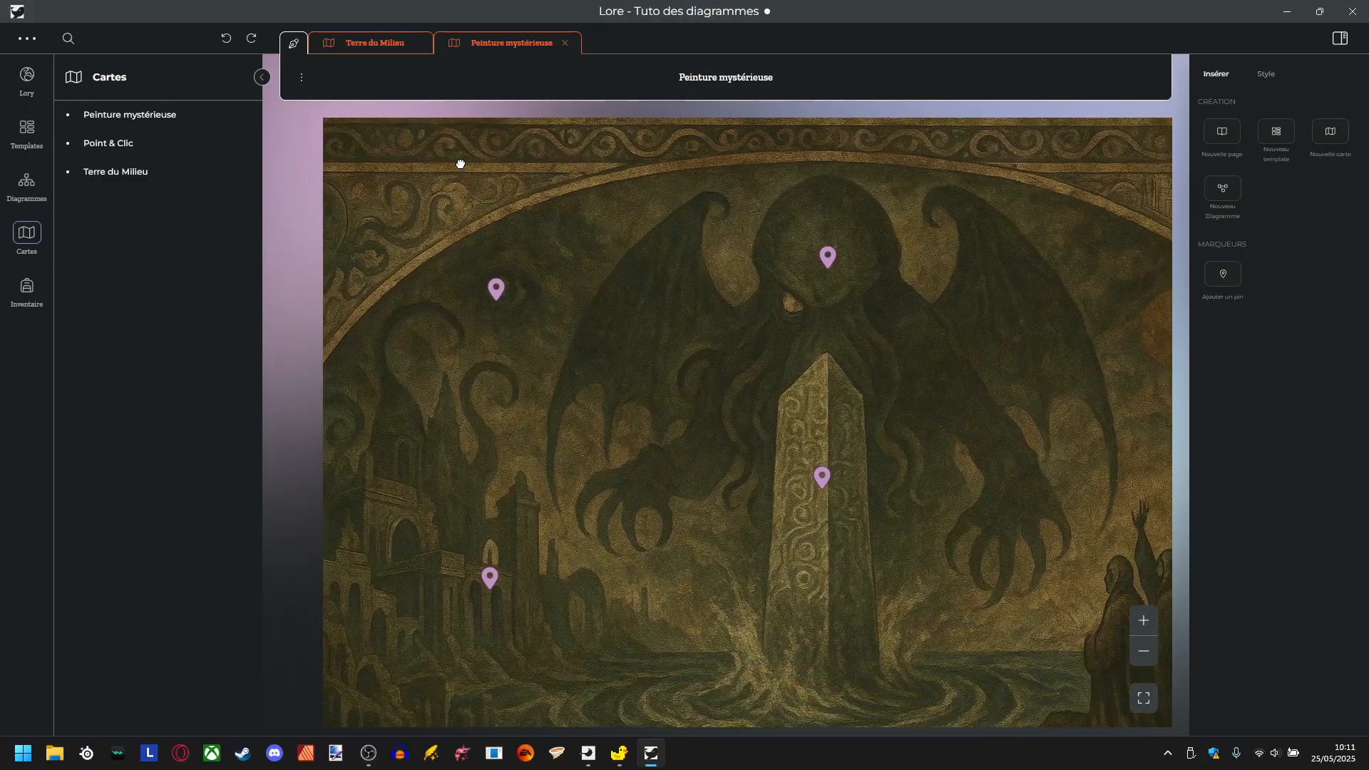
Open the Point & Clic map, view the Ecran d'ordinateur page linked to the computer's pin and close that page.
click(106, 146)
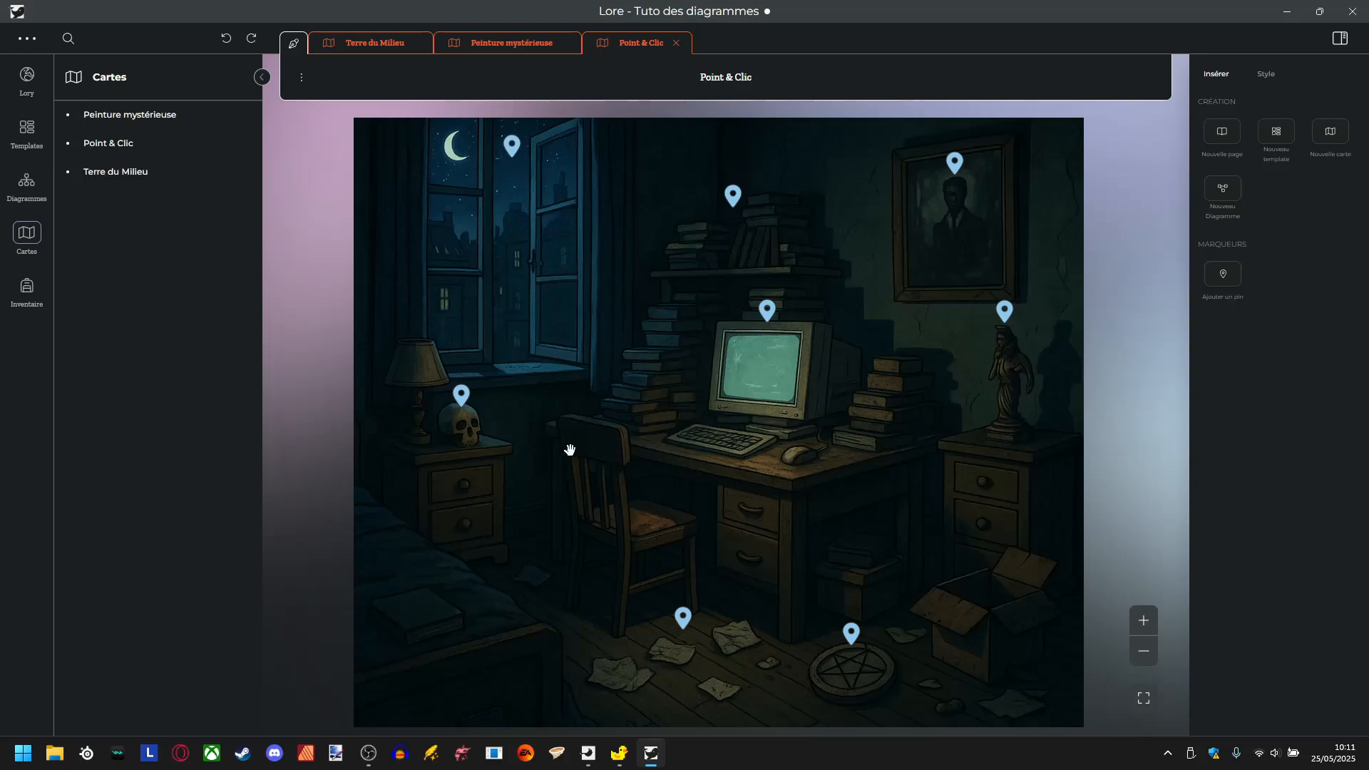
mouse_move(767, 314)
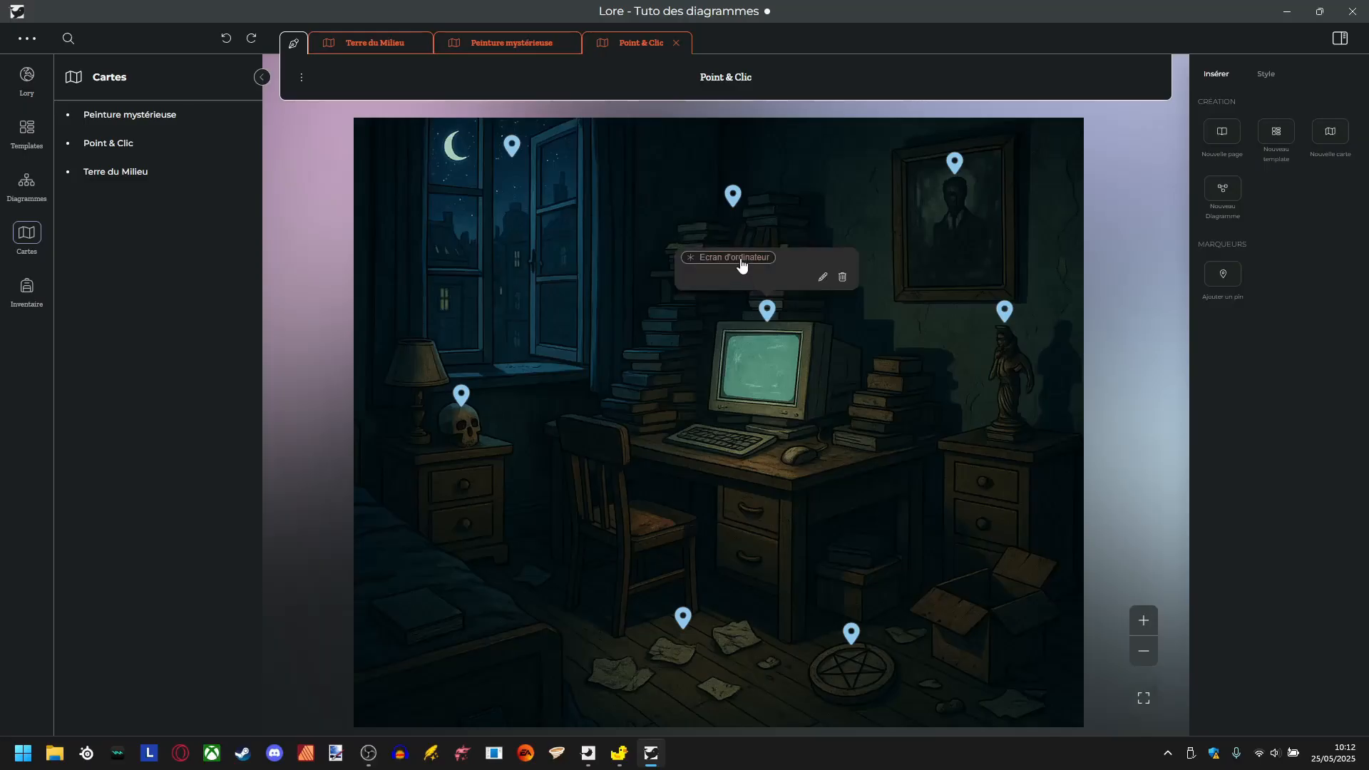
click(742, 265)
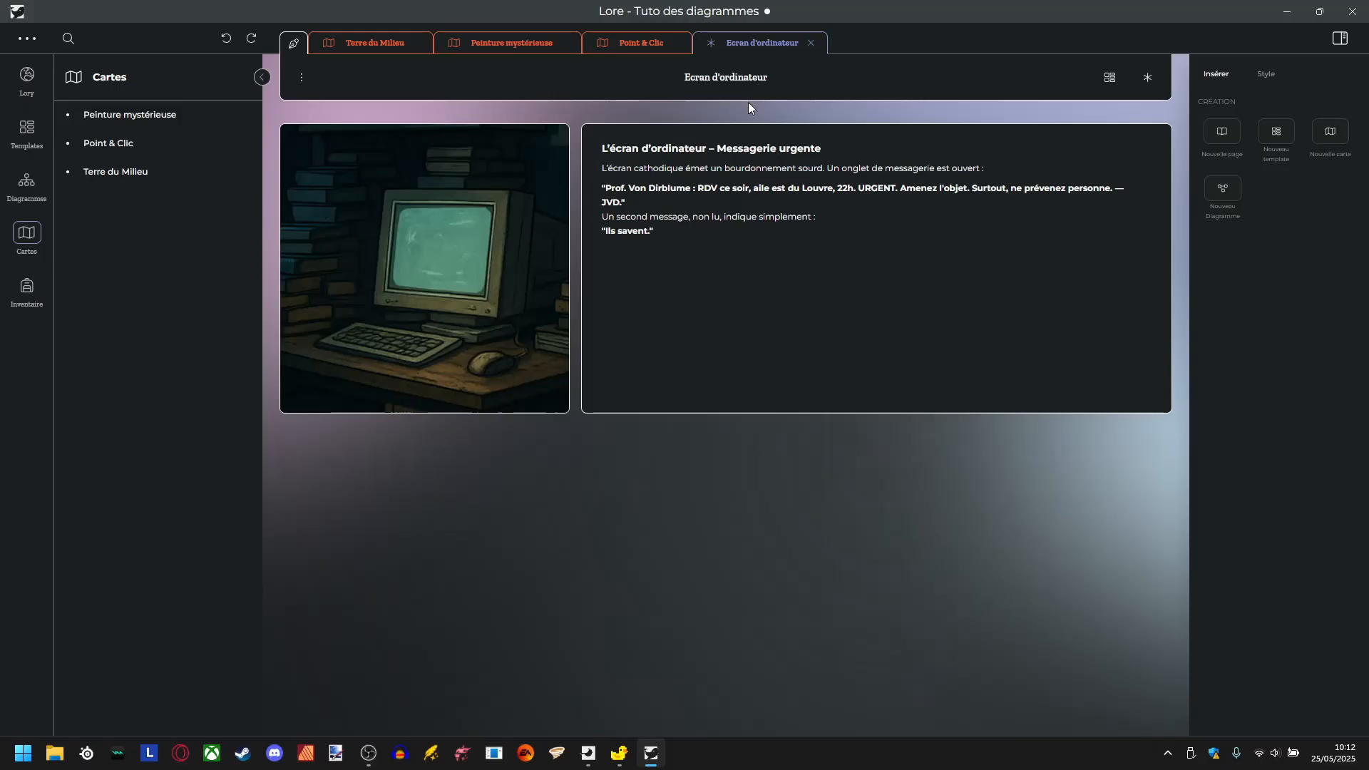
click(811, 43)
View the Crâne étrange page from the skull's pin, close it and look over the room image.
mouse_move(459, 401)
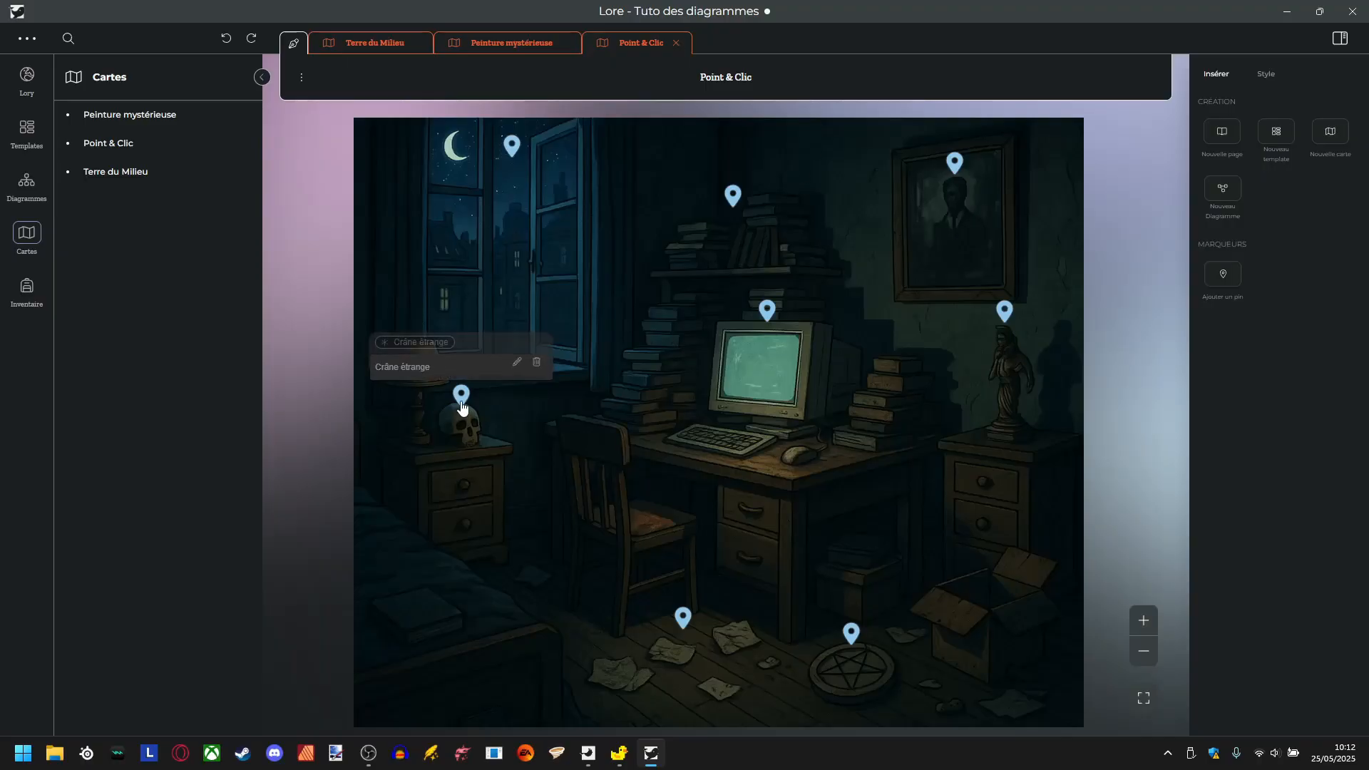
click(416, 342)
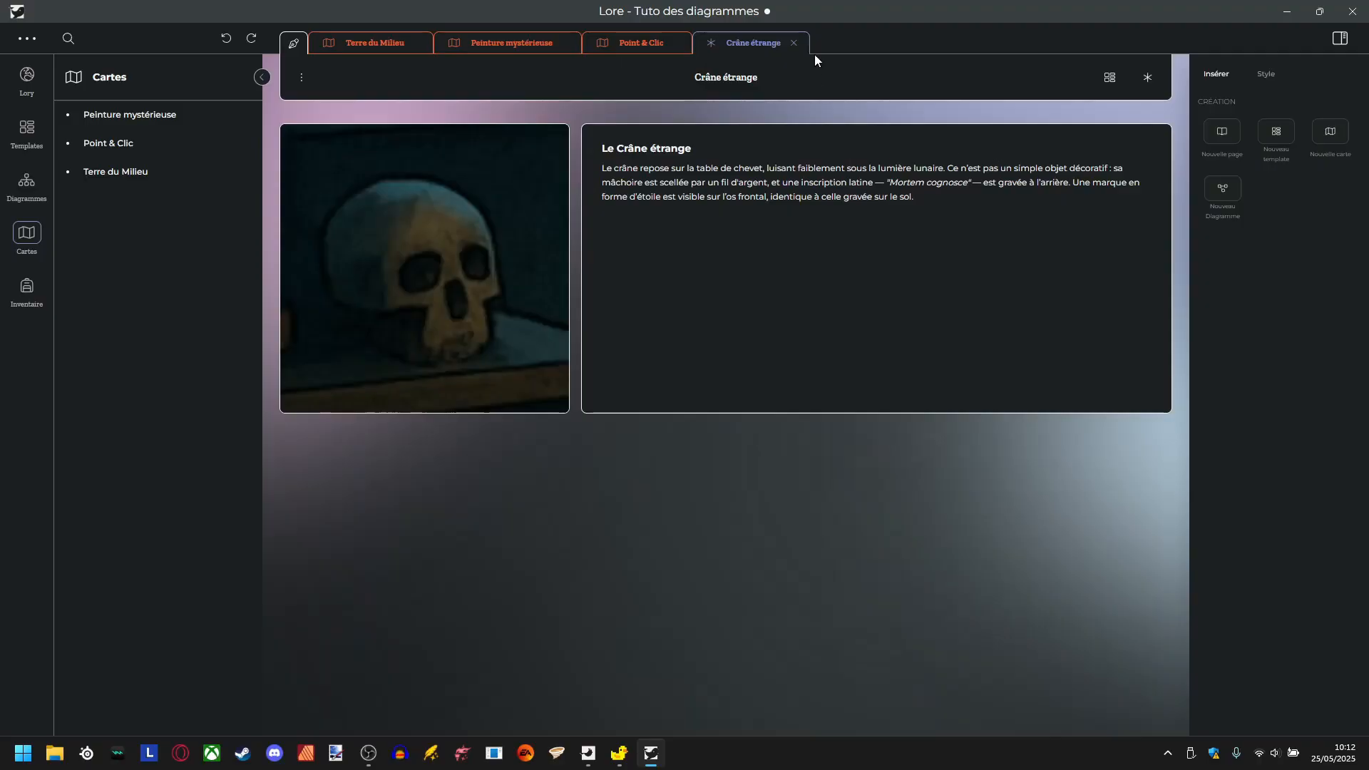
click(793, 42)
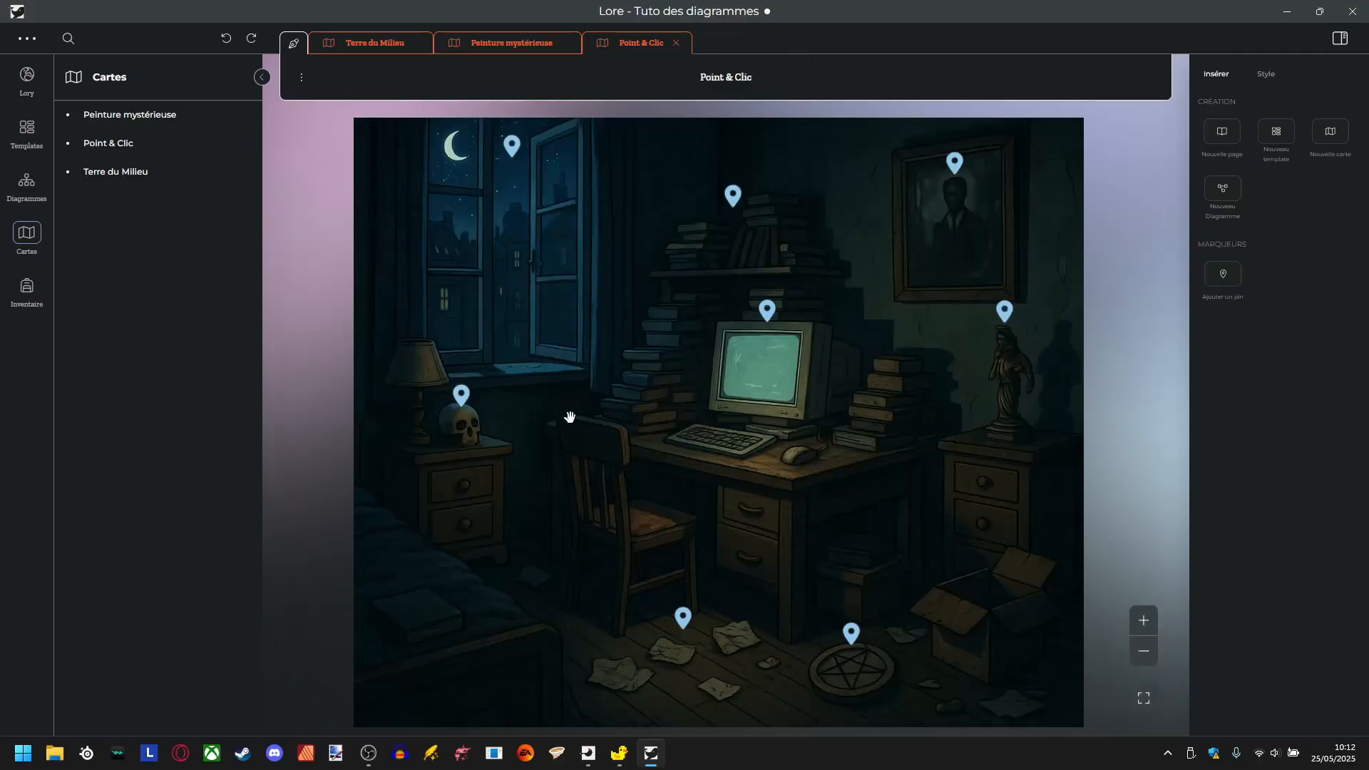
drag(600, 434, 595, 404)
drag(533, 280, 526, 317)
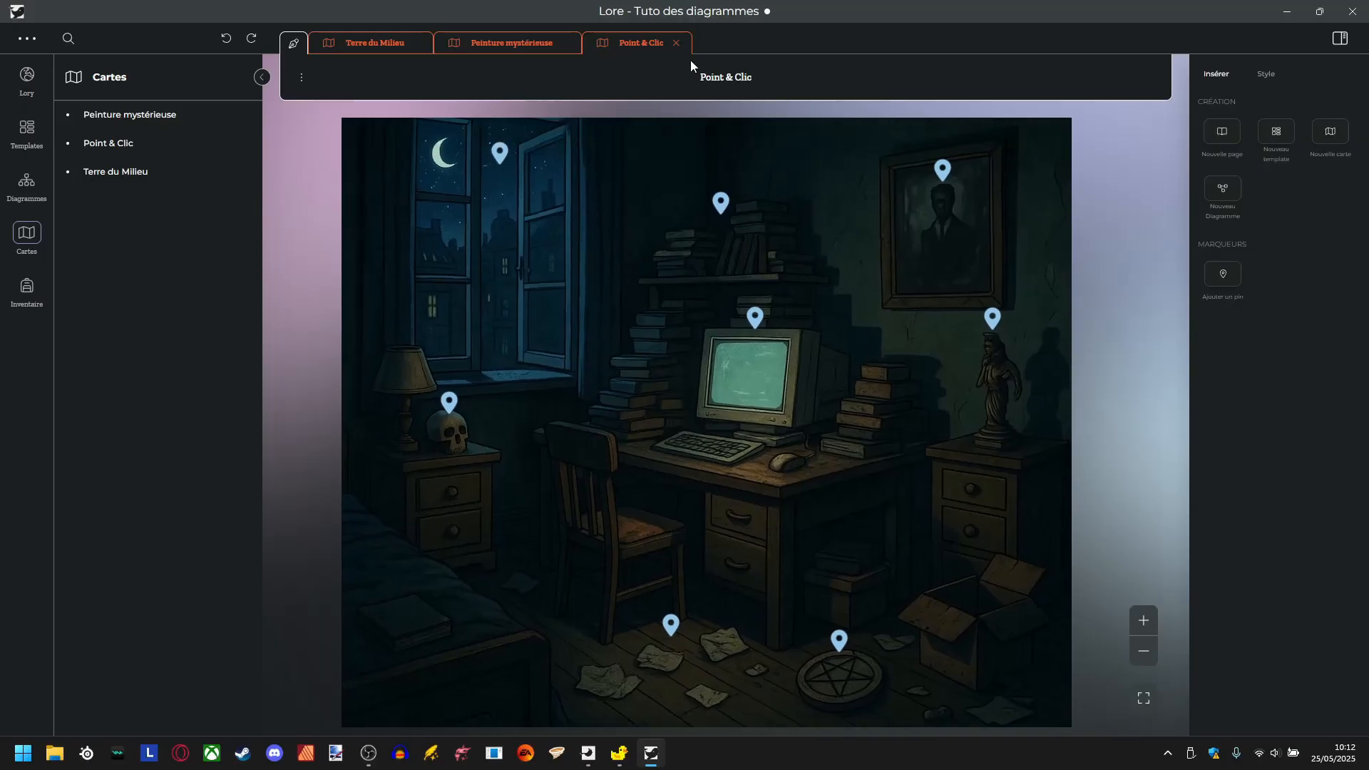
Close the Point & Clic and Peinture mystérieuse maps and return to viewing Terre du Milieu.
click(676, 43)
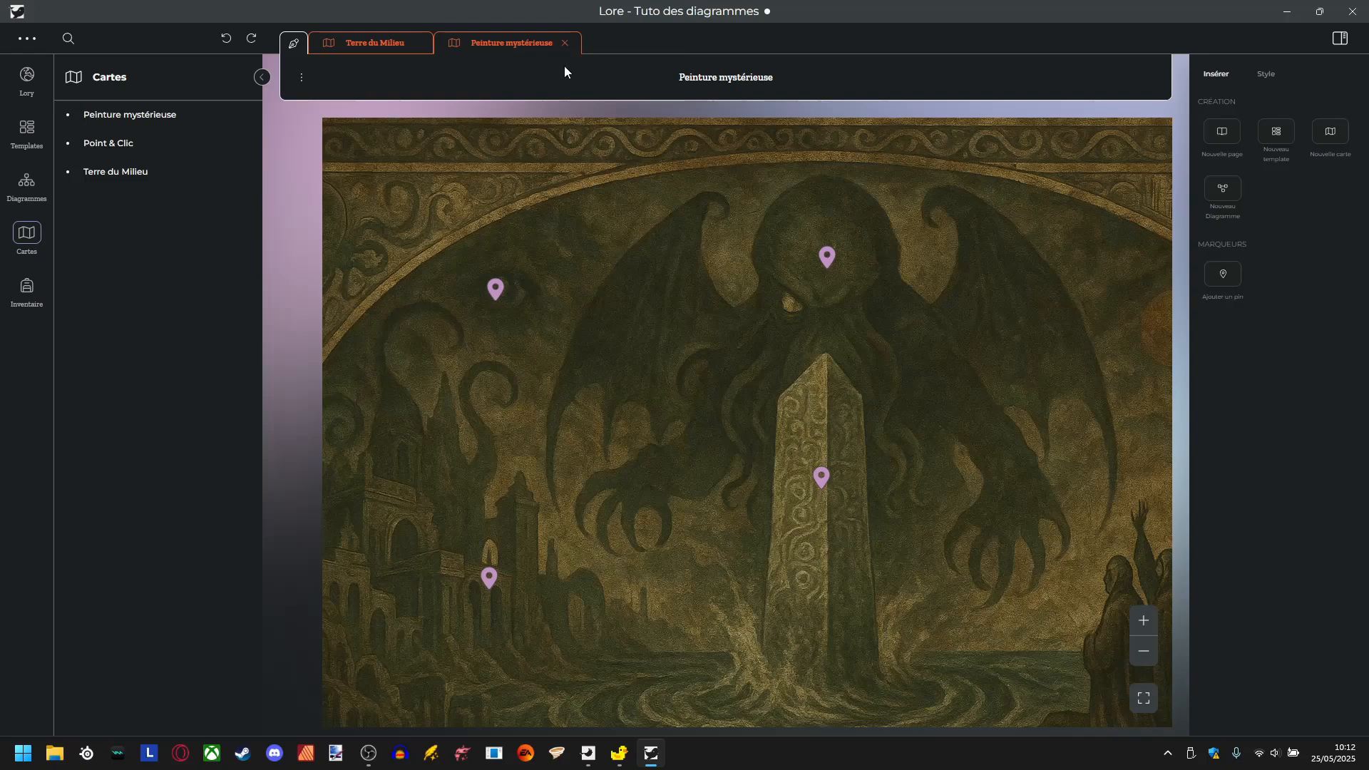
click(565, 43)
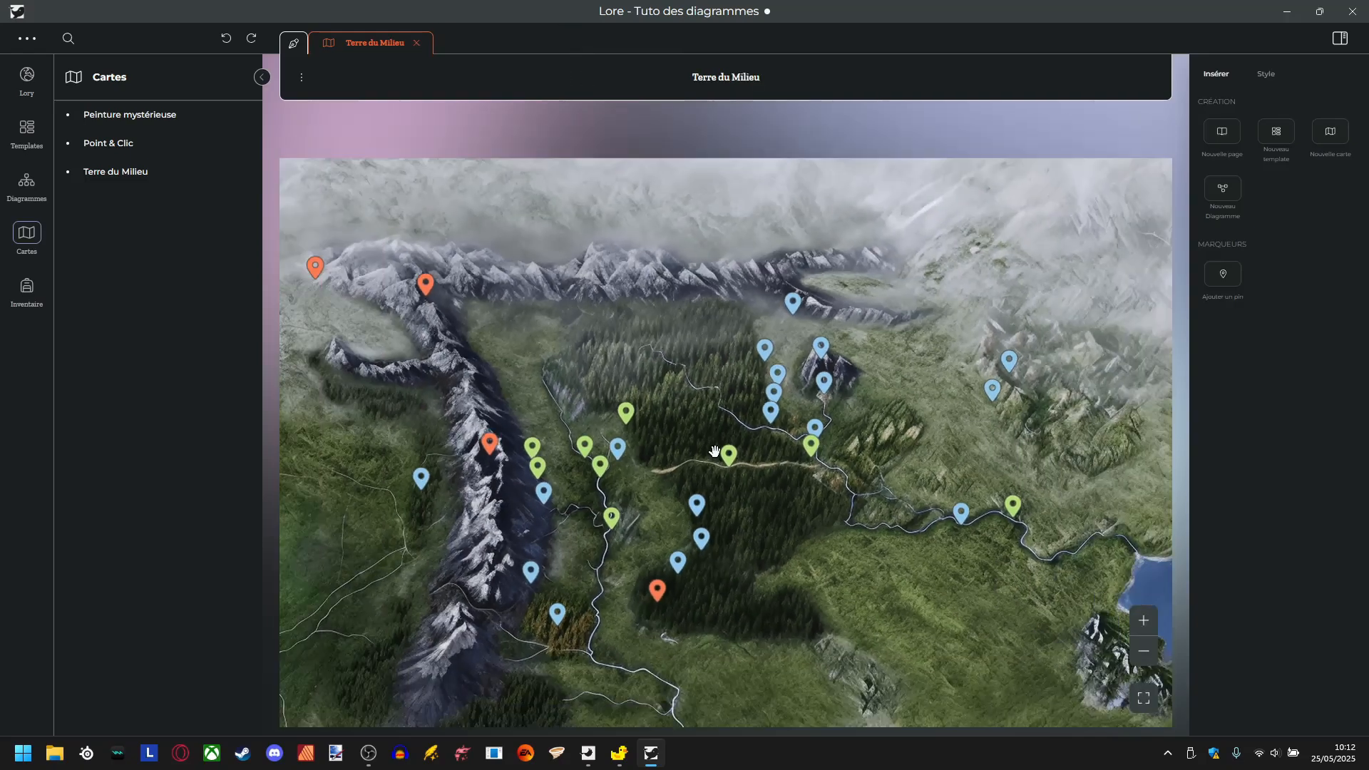
drag(714, 451, 737, 335)
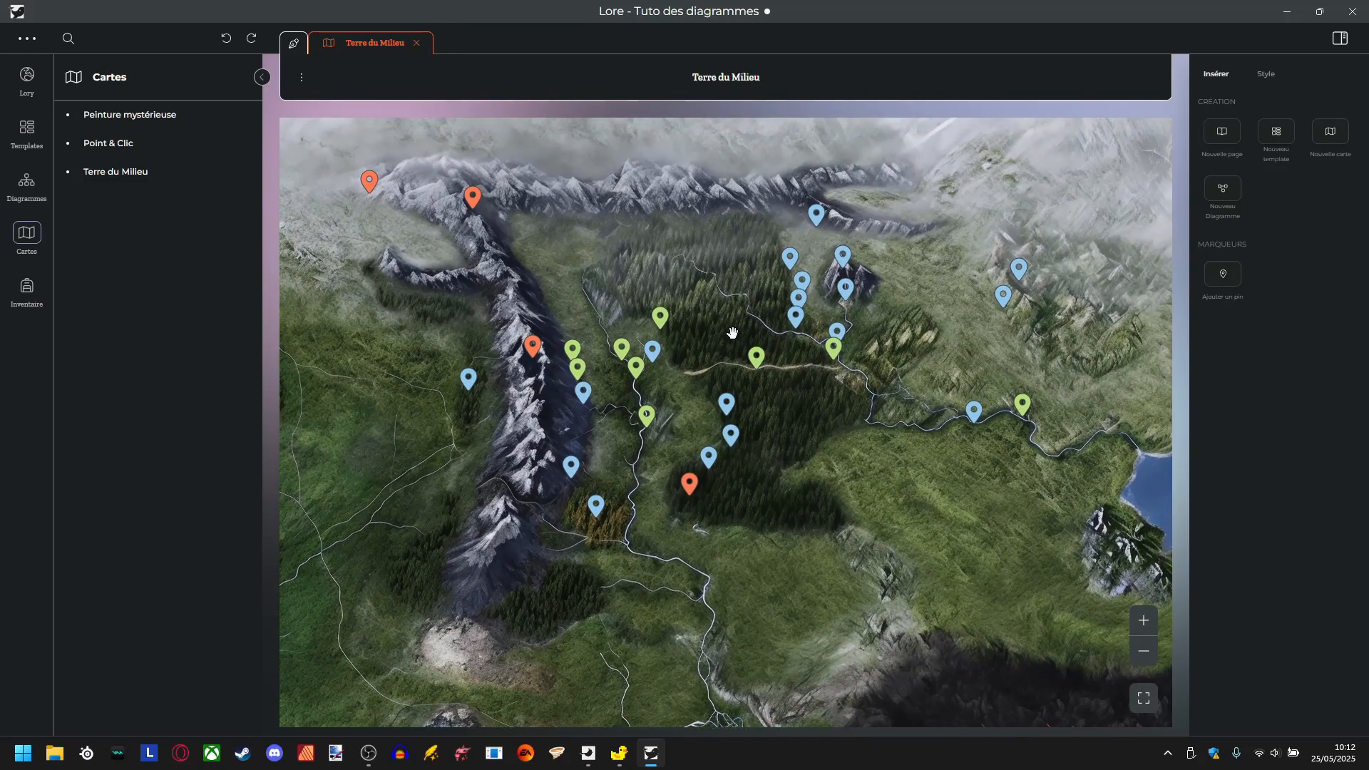